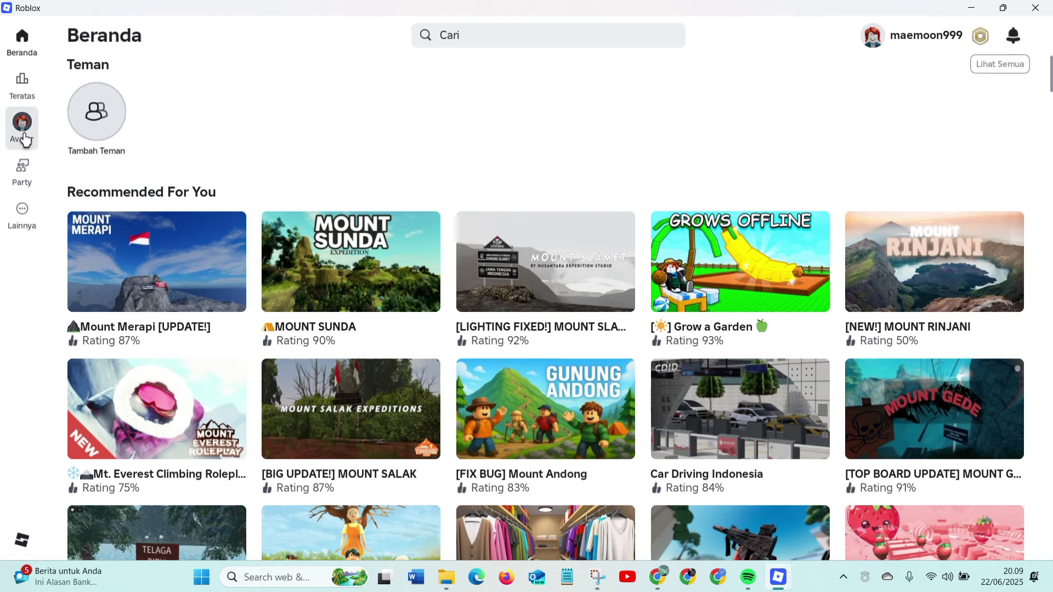
# Step: Open the avatar editor and browse the recommended items and styles in its Marketplace
pyautogui.click(23, 134)
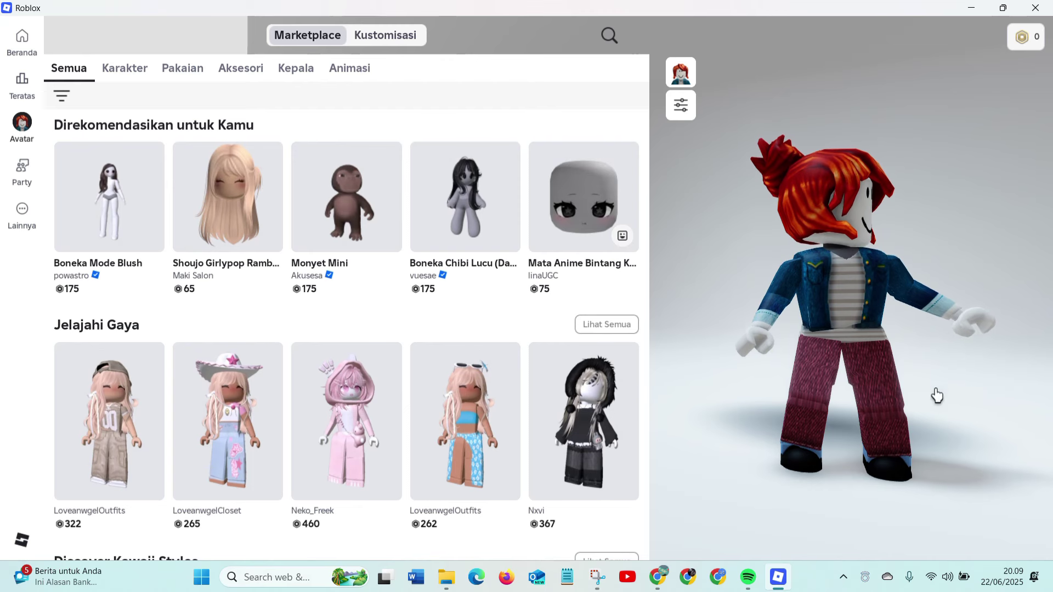
pyautogui.scroll(-3, 445, 418)
pyautogui.scroll(3, 369, 306)
pyautogui.scroll(-3, 392, 315)
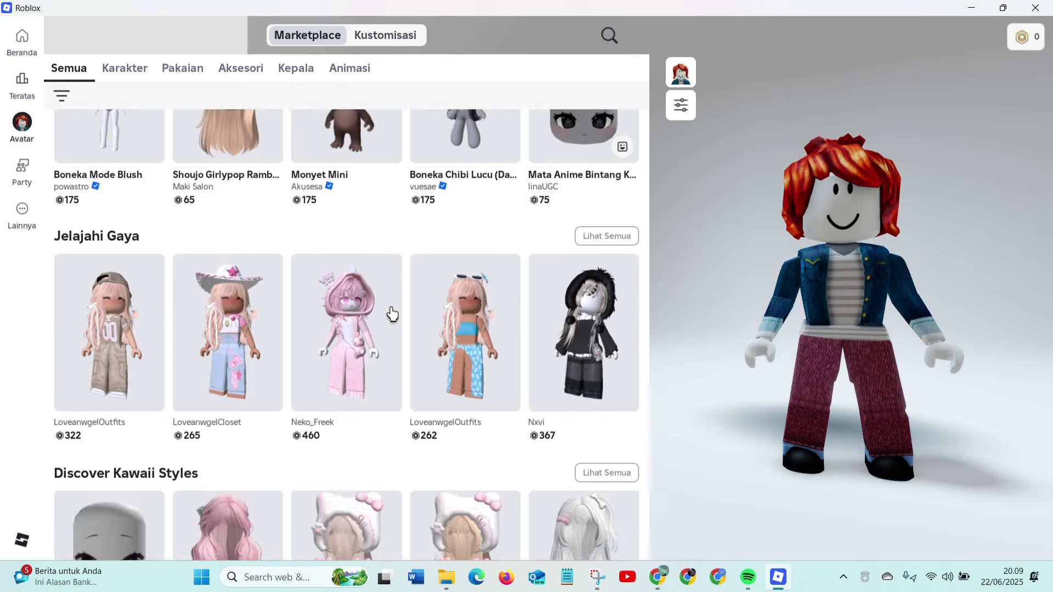
pyautogui.scroll(3, 378, 310)
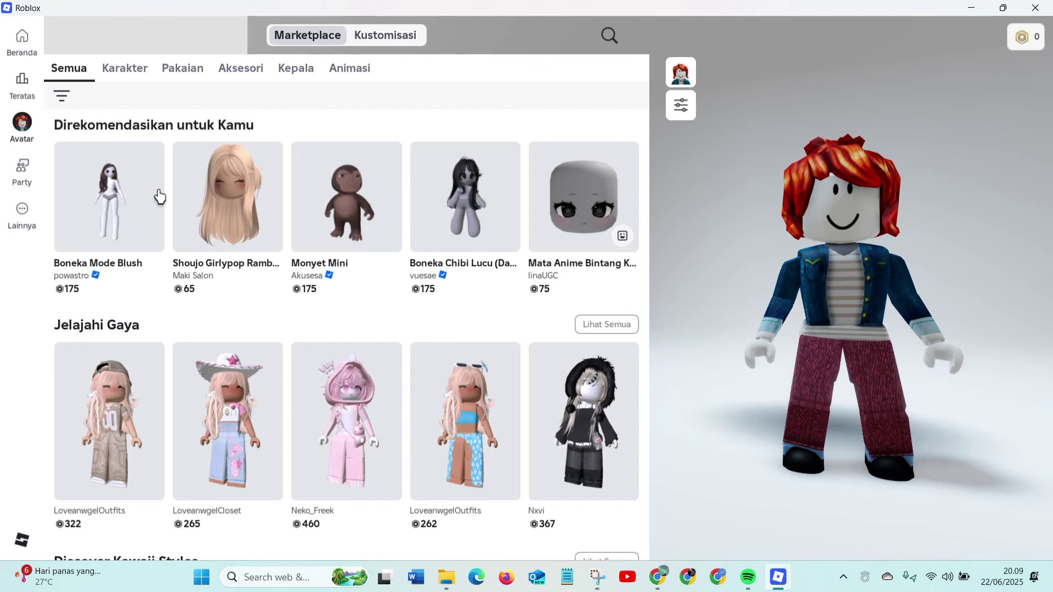
pyautogui.scroll(-12, 353, 282)
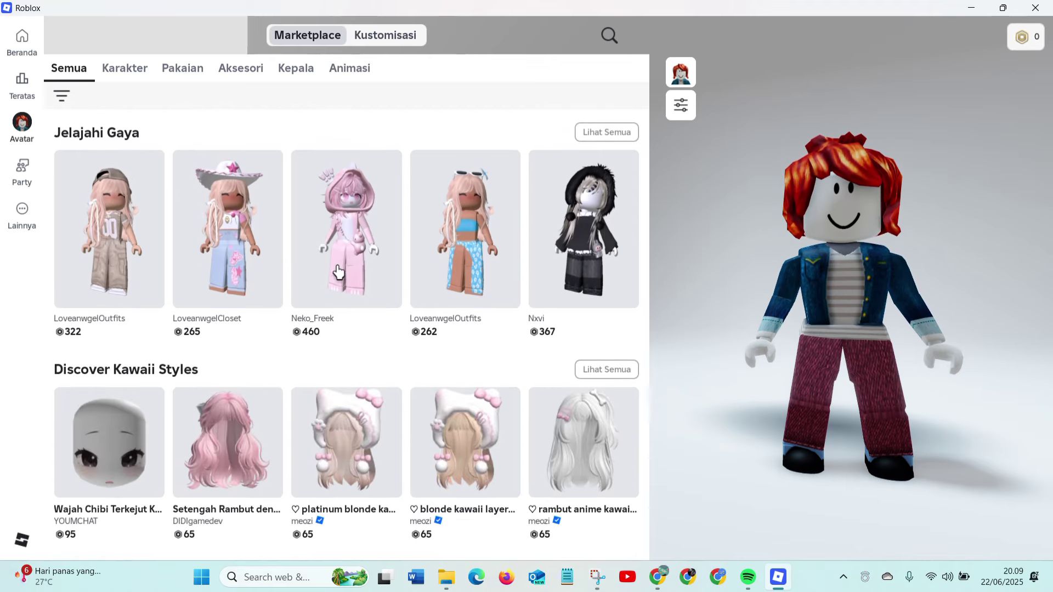
pyautogui.scroll(10, 476, 304)
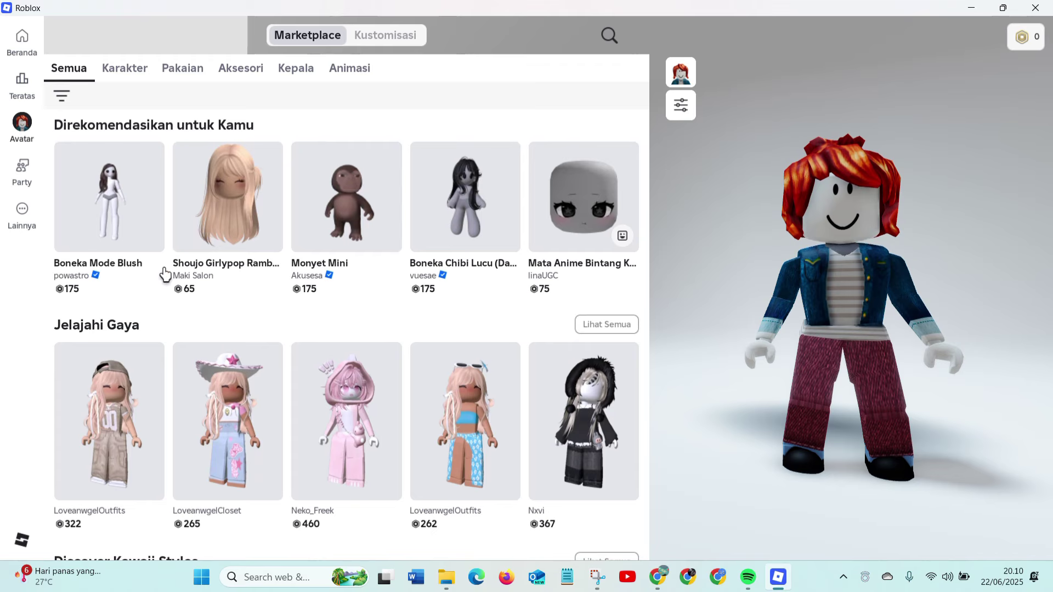
# Step: Switch to avatar customization and equip the Woman Face head
pyautogui.click(385, 35)
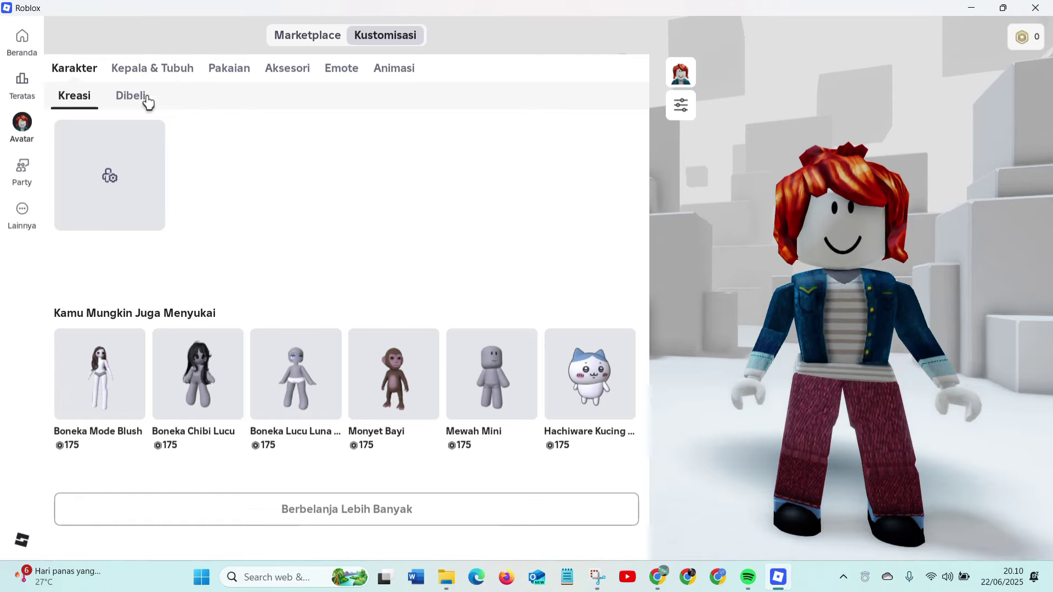
pyautogui.click(164, 70)
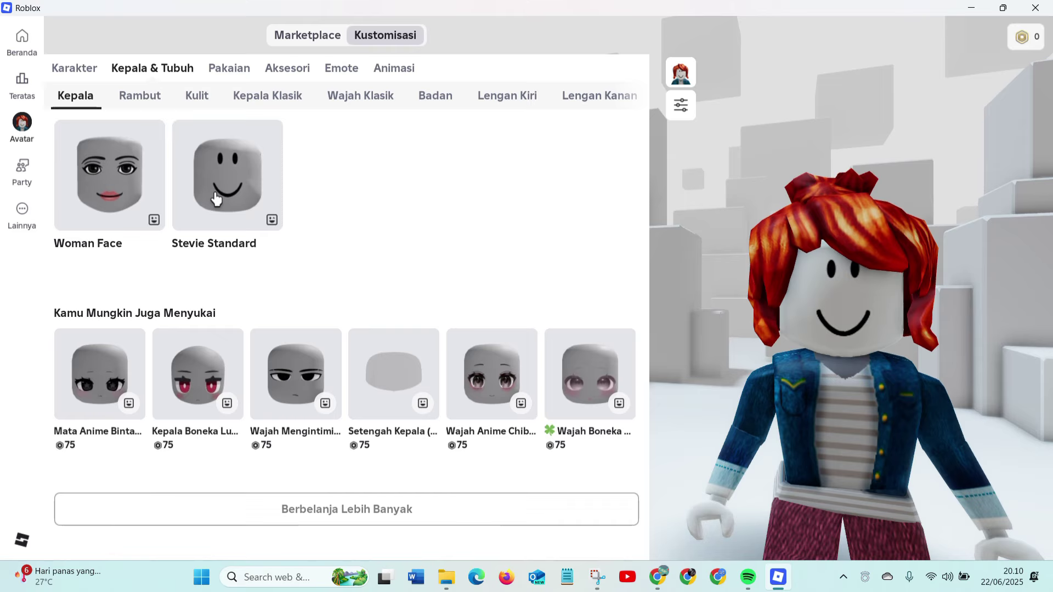
pyautogui.click(89, 187)
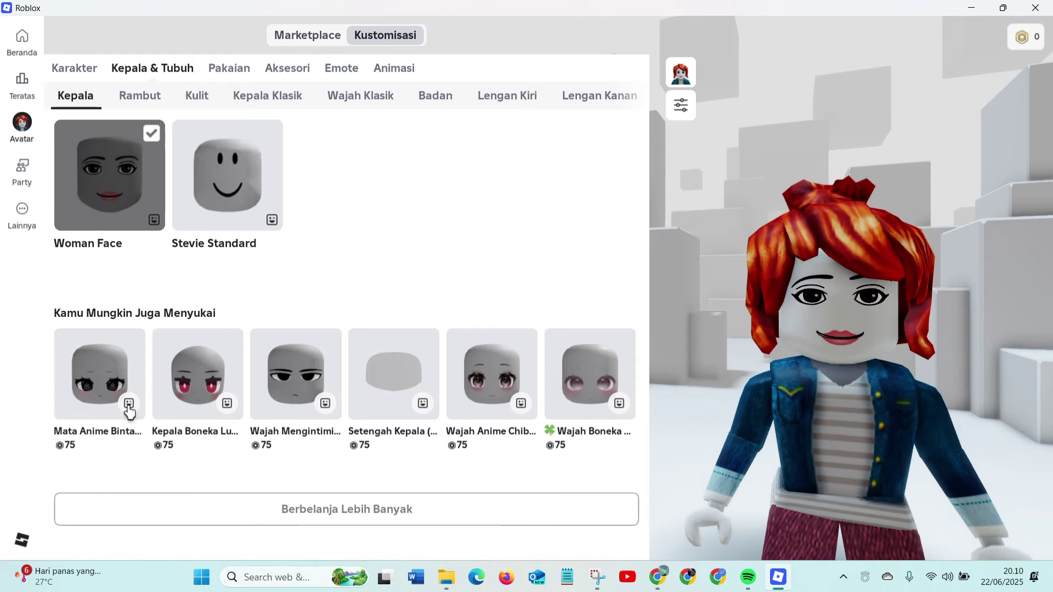
# Step: Try the Black Ponytail on the avatar, then equip the Straight Blonde Hair
pyautogui.click(140, 100)
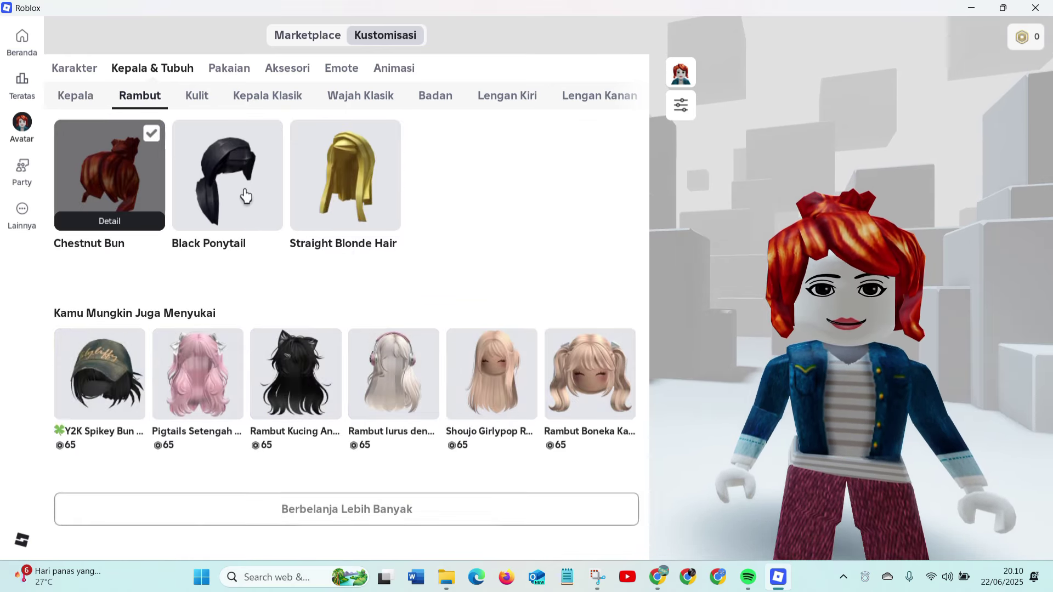
pyautogui.click(245, 196)
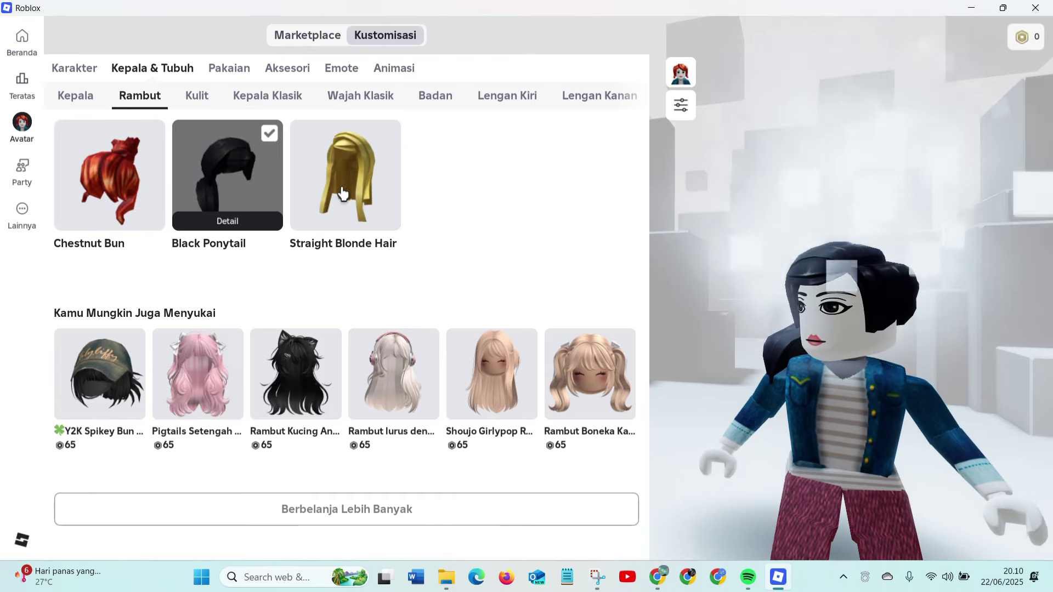
pyautogui.click(365, 209)
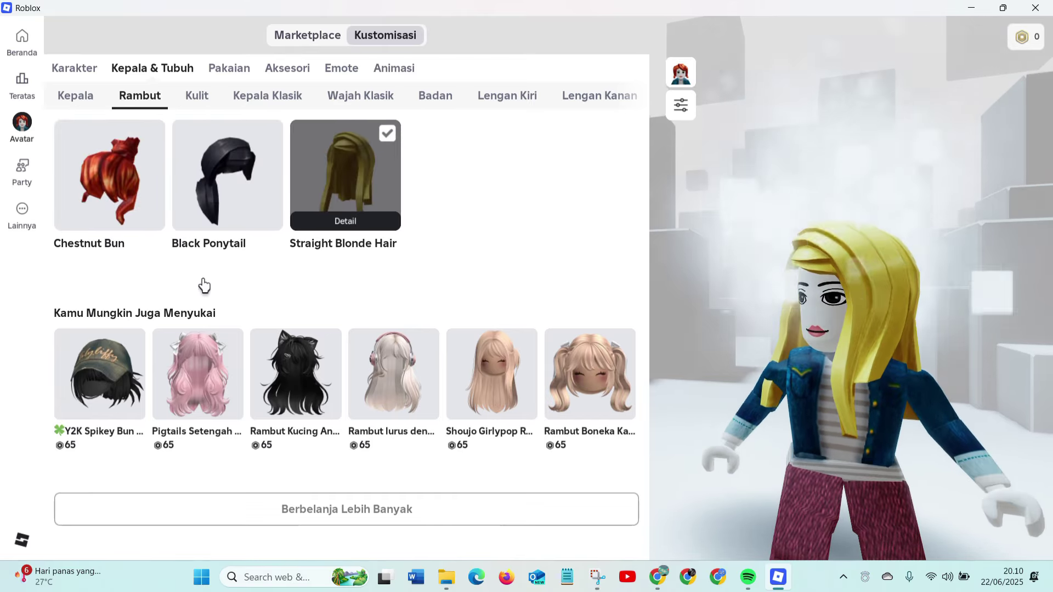
# Step: Preview recommended paid hairstyles on the avatar, including the Y2K Spikey Bun, pink pigtails, black cat hair and blonde styles
pyautogui.click(113, 373)
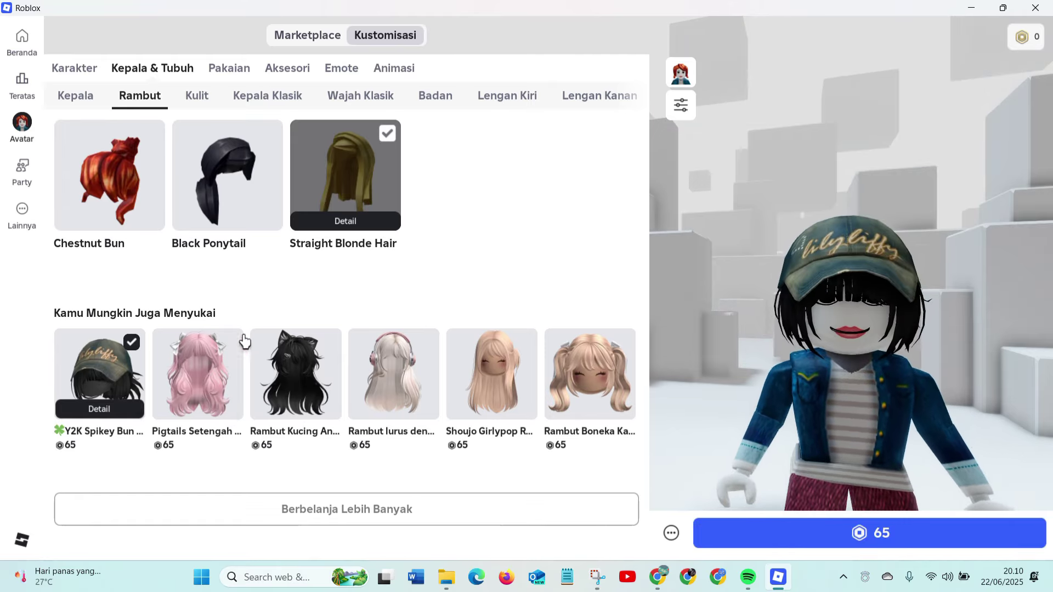
pyautogui.click(207, 380)
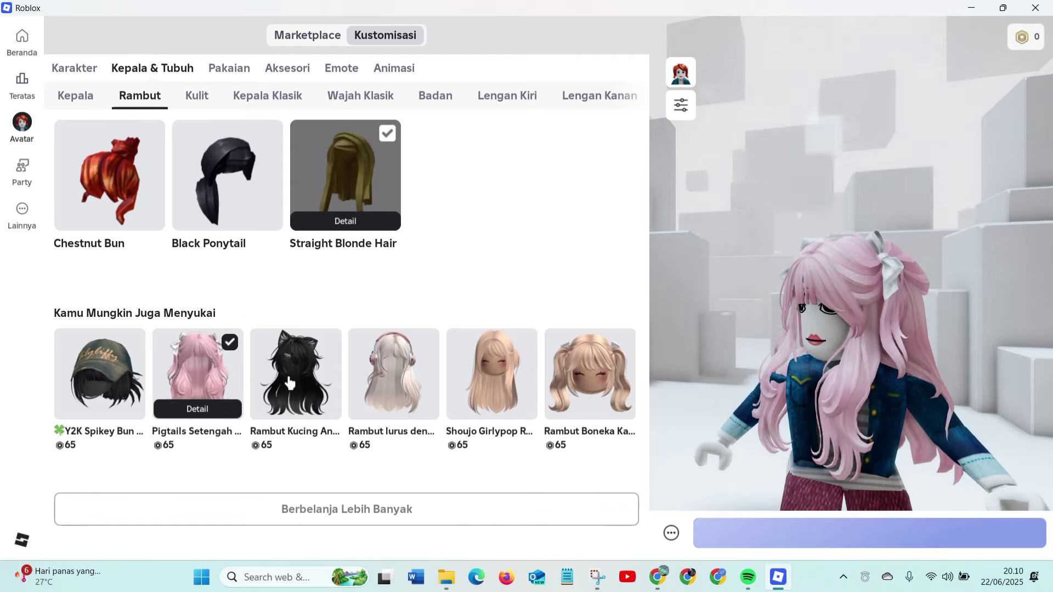
pyautogui.click(263, 393)
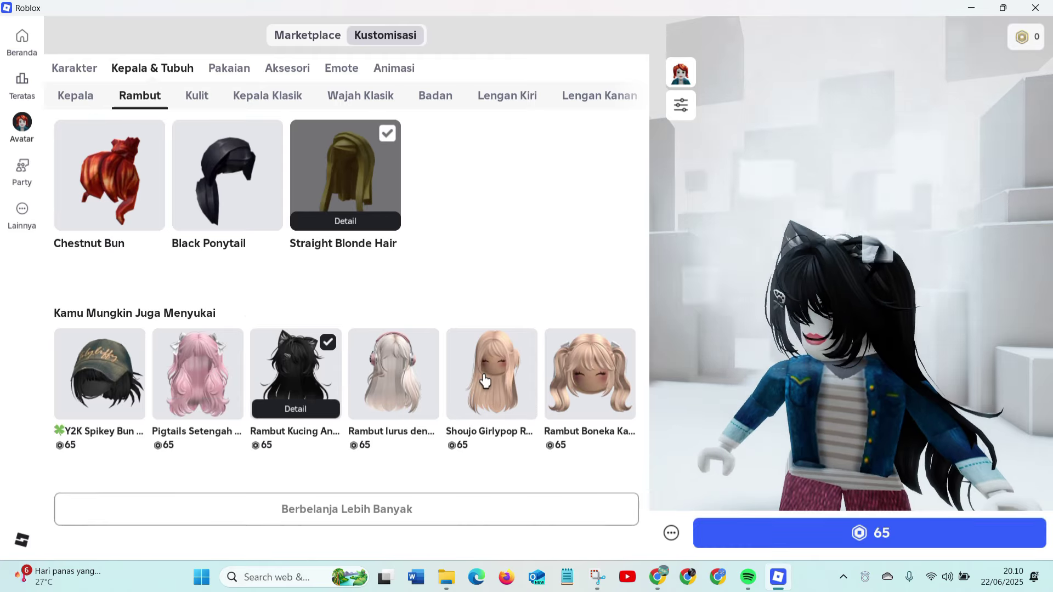
pyautogui.click(486, 380)
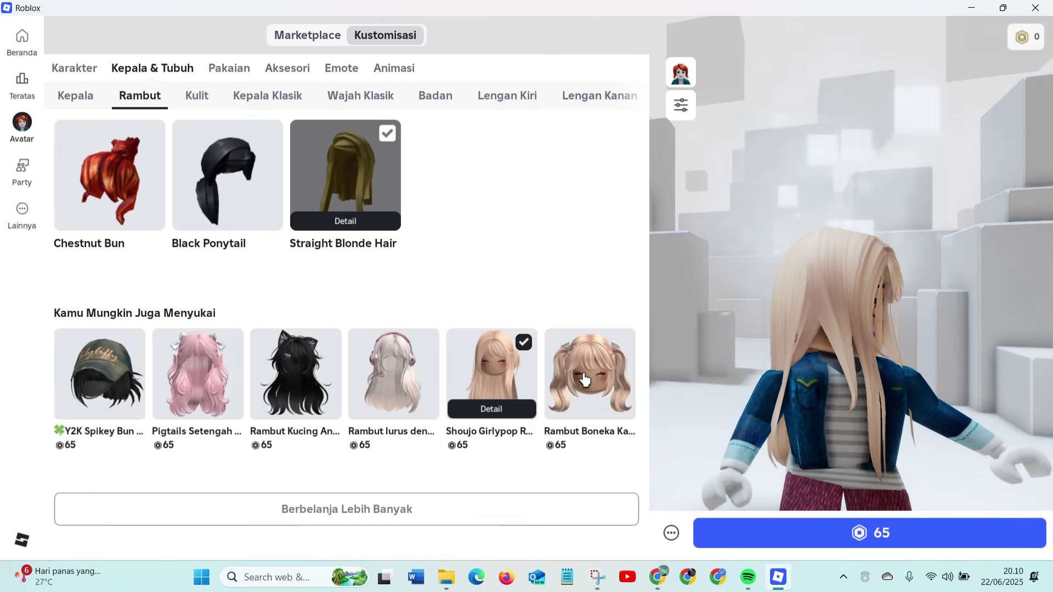
pyautogui.click(585, 378)
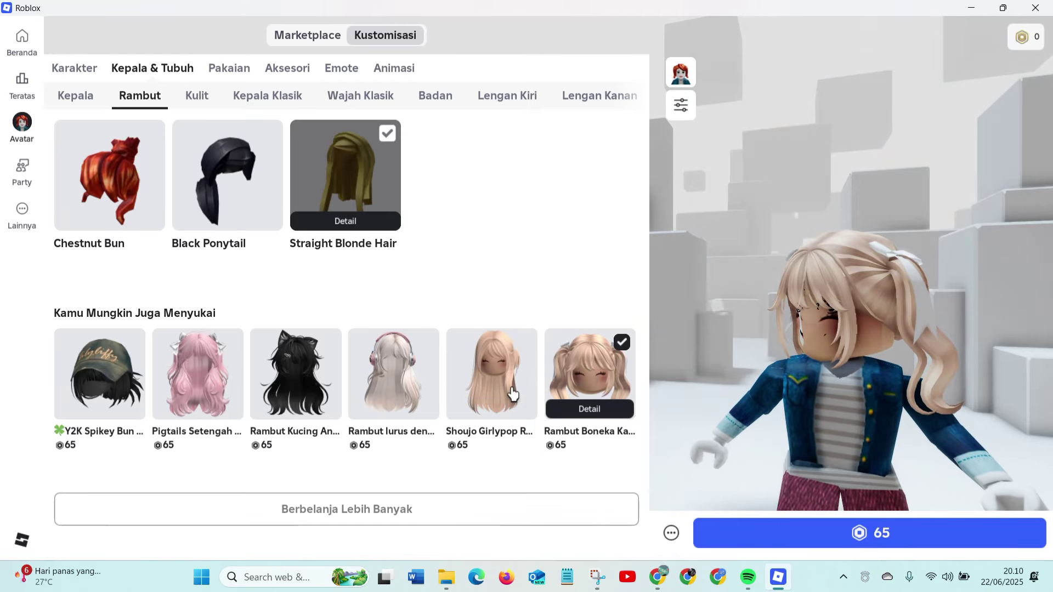
pyautogui.click(480, 403)
pyautogui.click(185, 388)
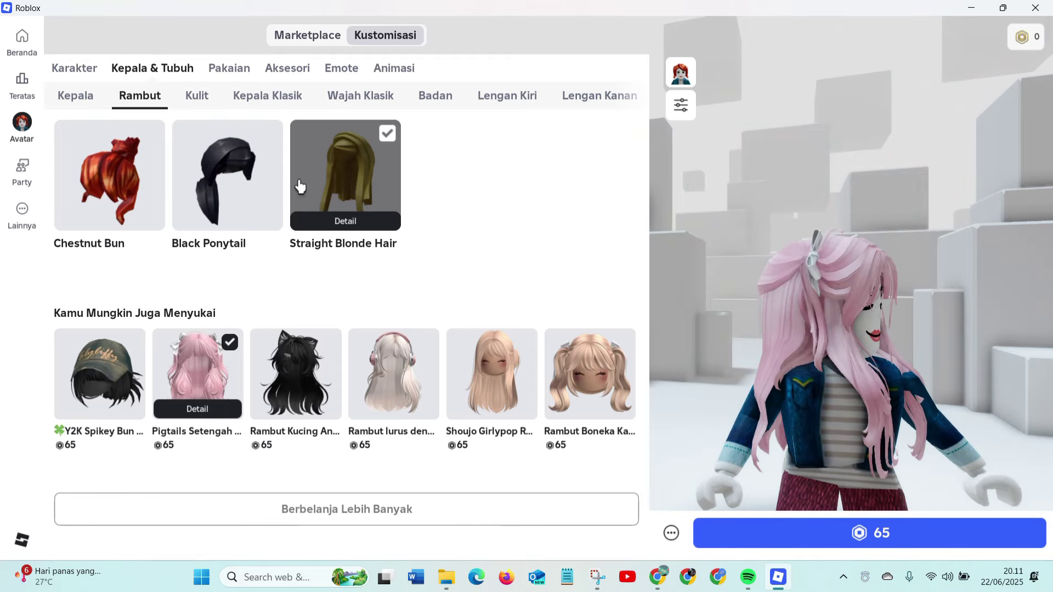
pyautogui.click(109, 393)
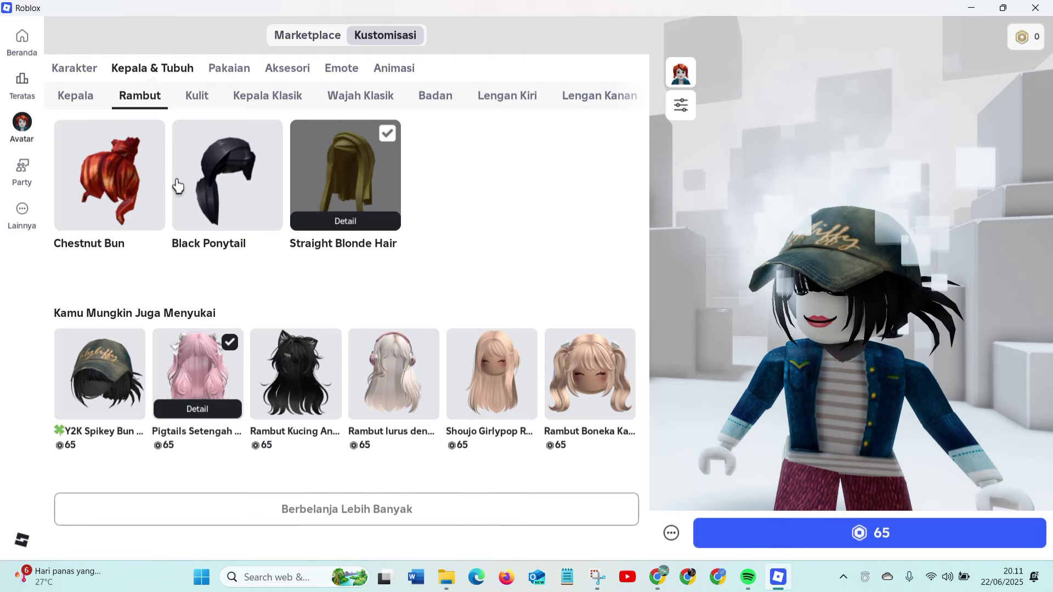
# Step: Try dark green and pink skin colors on the avatar and settle on the light beige tone
pyautogui.scroll(-5, 211, 188)
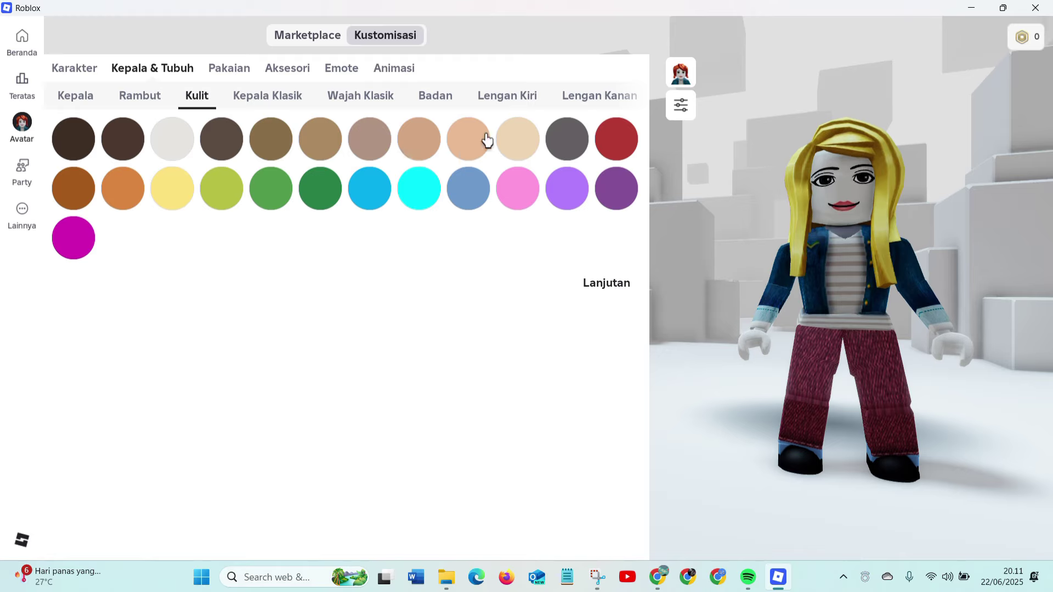
pyautogui.click(515, 142)
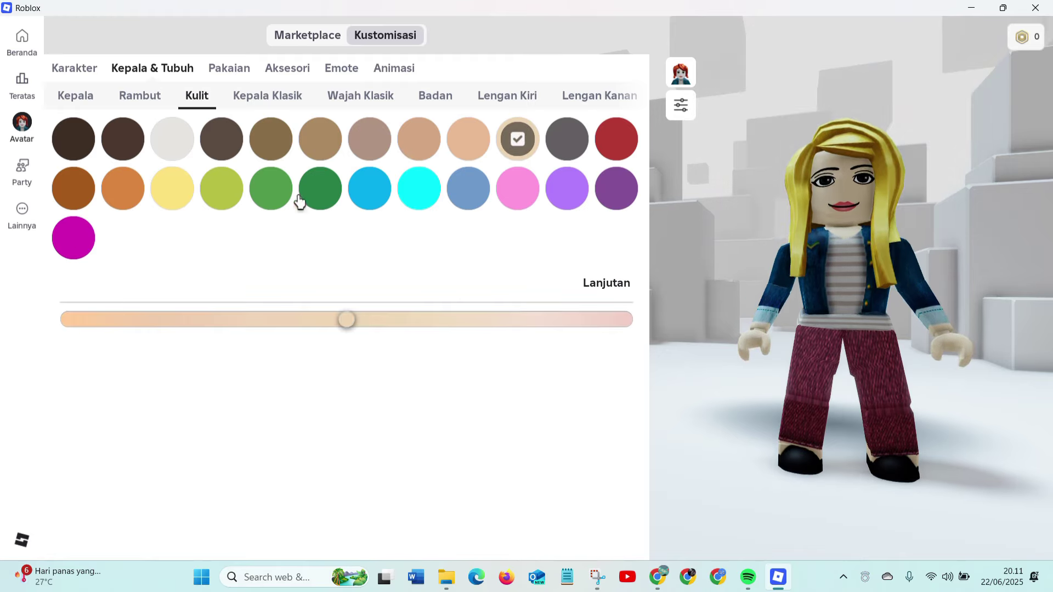
pyautogui.click(323, 200)
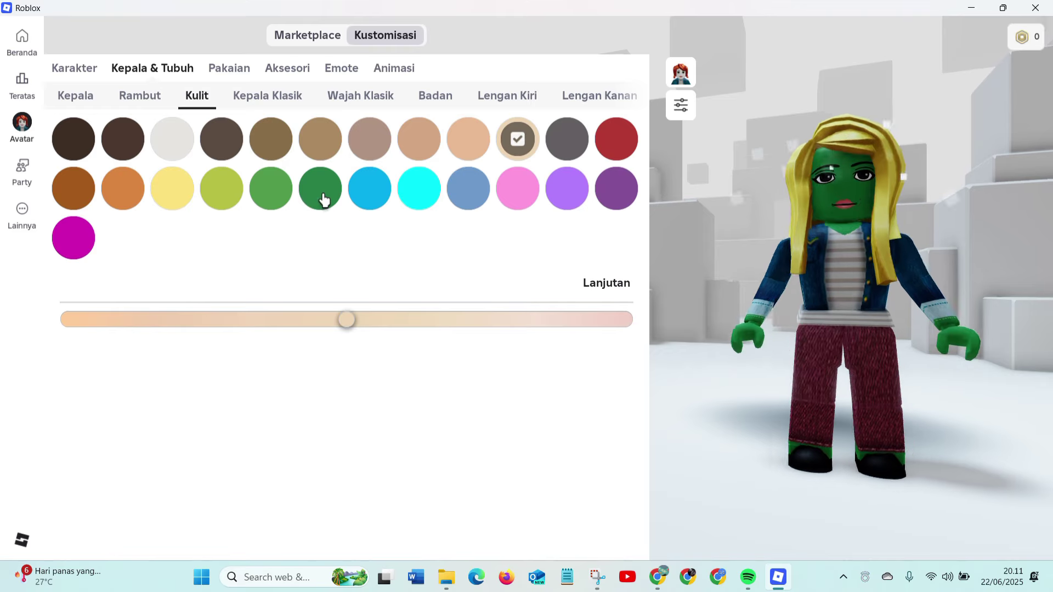
pyautogui.click(517, 193)
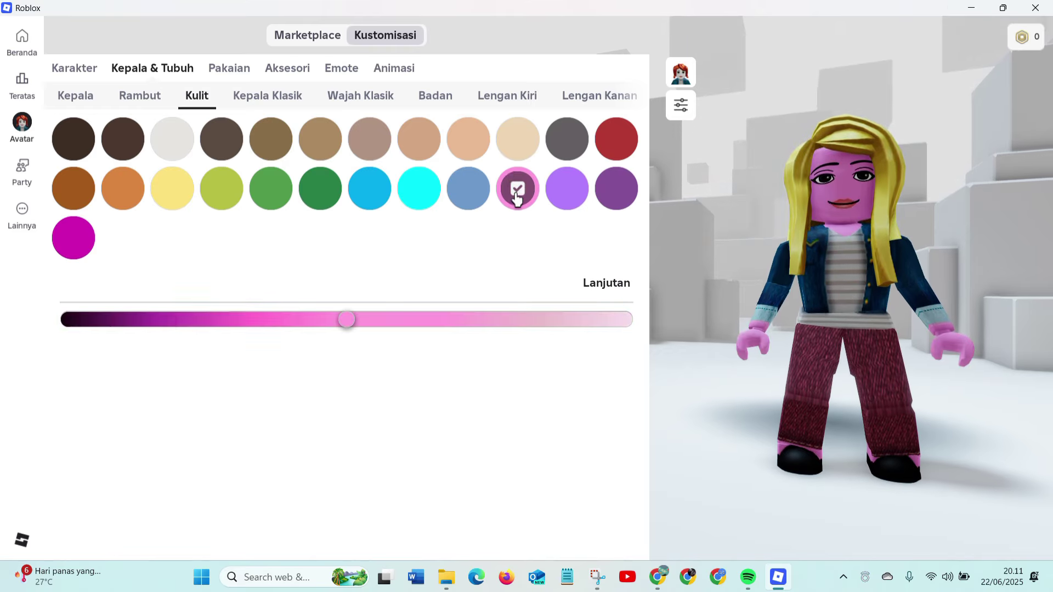
pyautogui.click(519, 142)
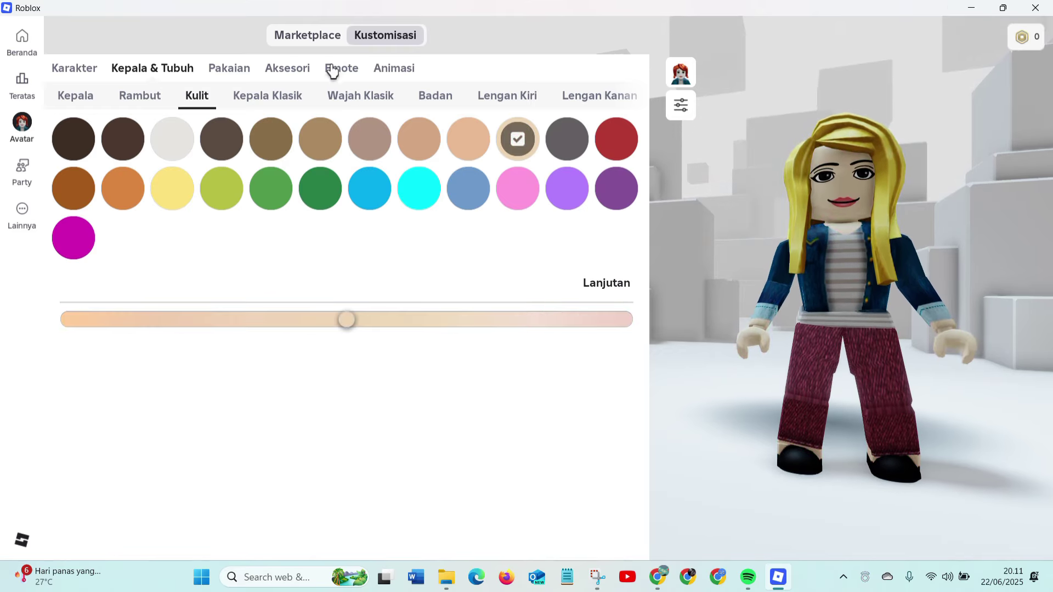
# Step: Compare the Trim and Roundy classic heads on the avatar and equip the Woman Head
pyautogui.click(226, 70)
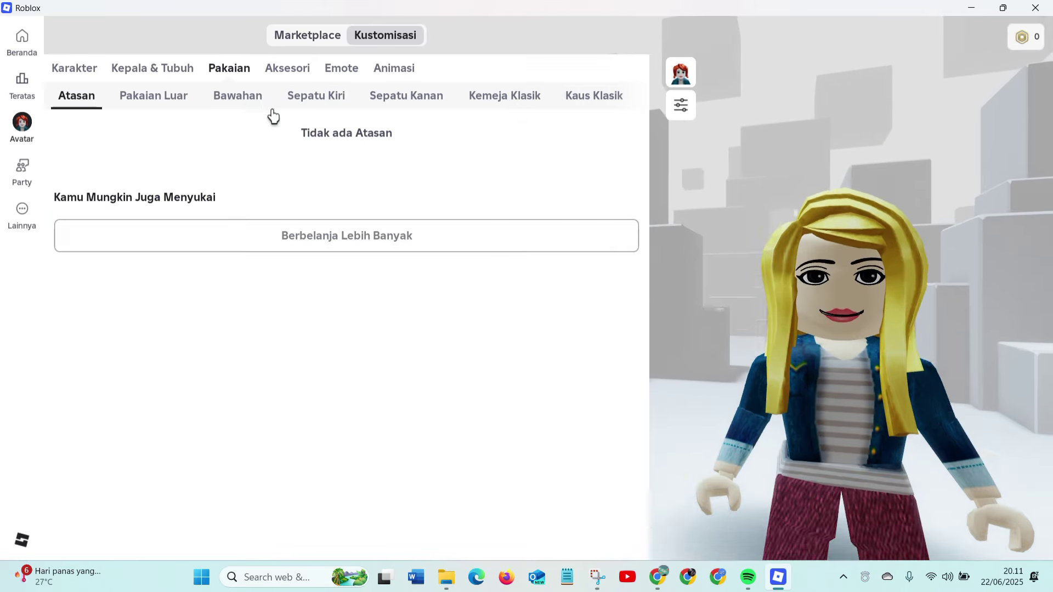
pyautogui.click(153, 68)
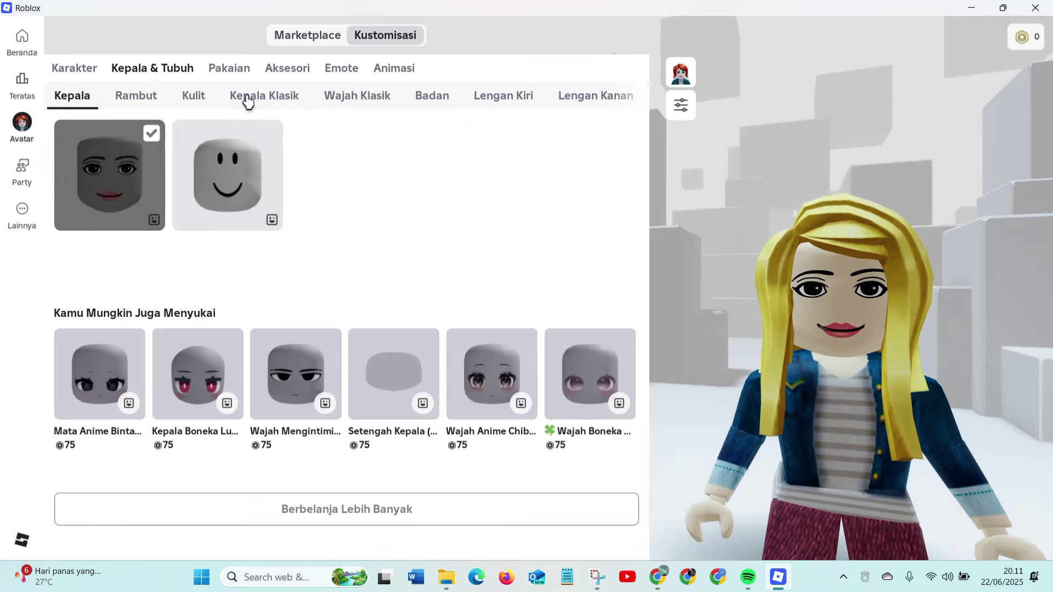
pyautogui.click(362, 97)
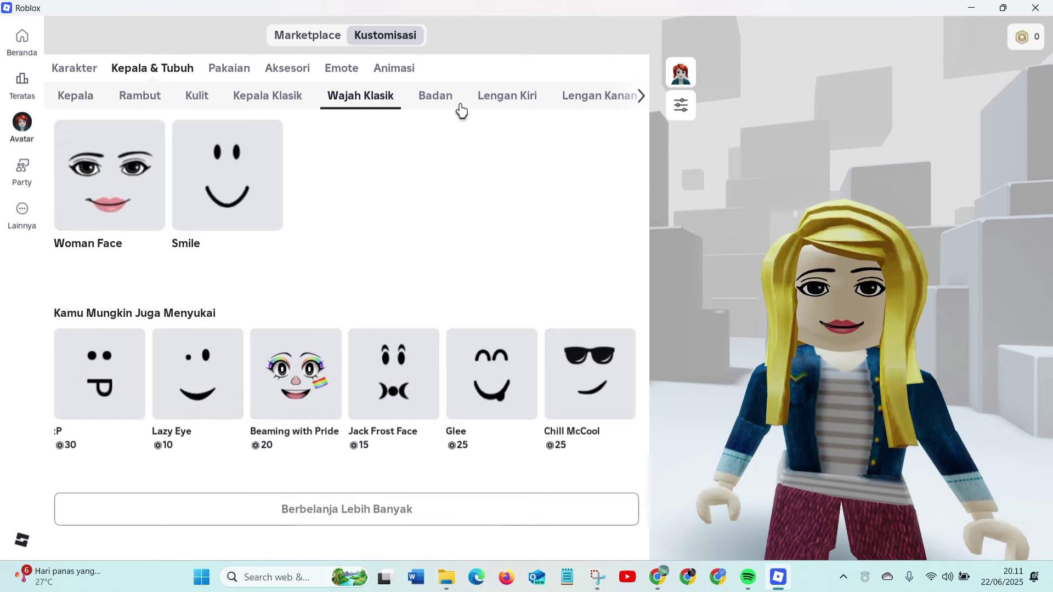
pyautogui.click(286, 104)
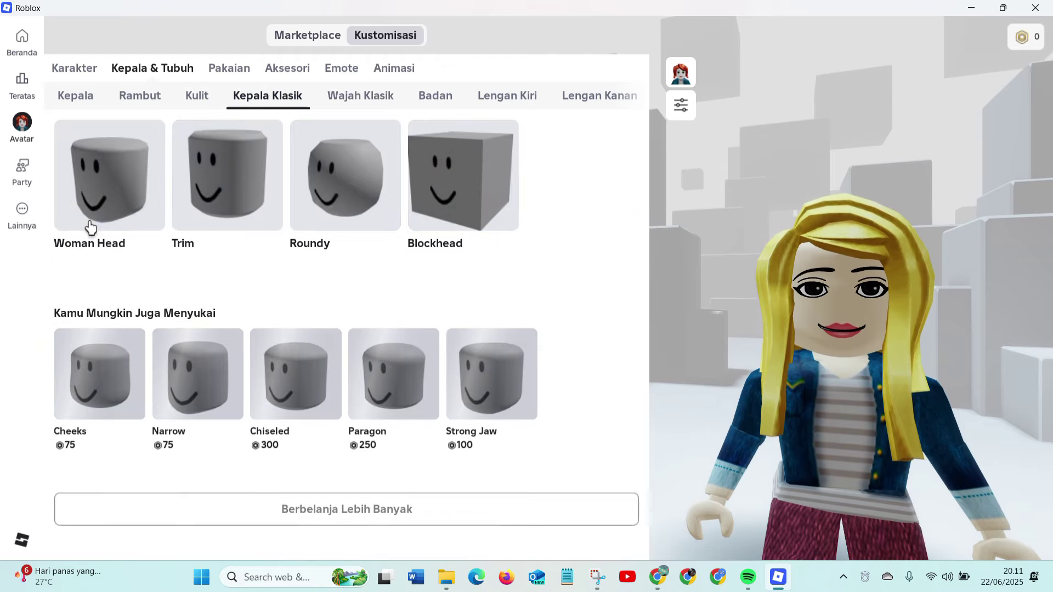
pyautogui.click(110, 198)
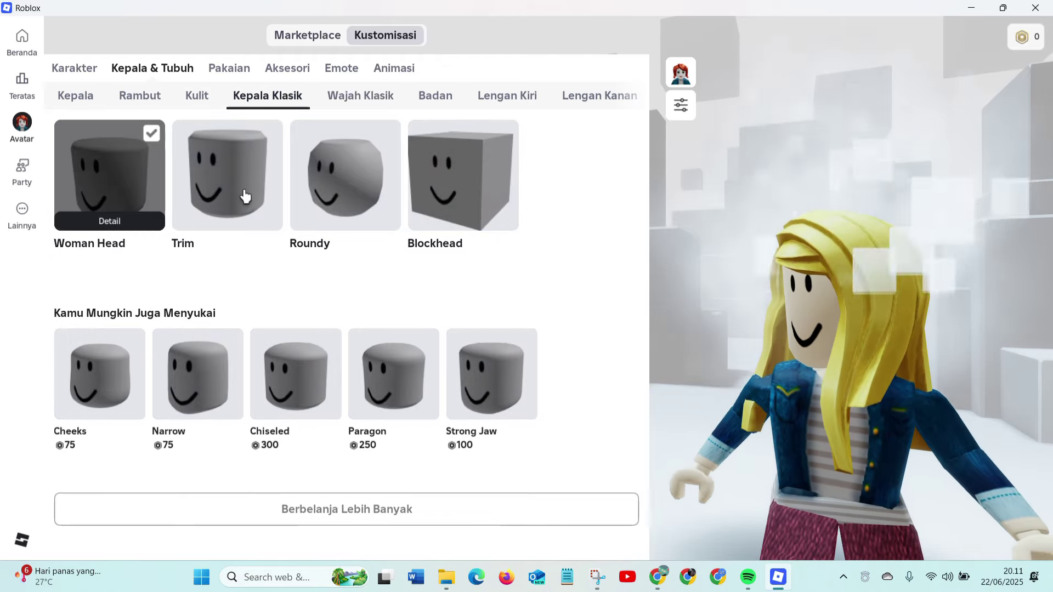
pyautogui.click(243, 189)
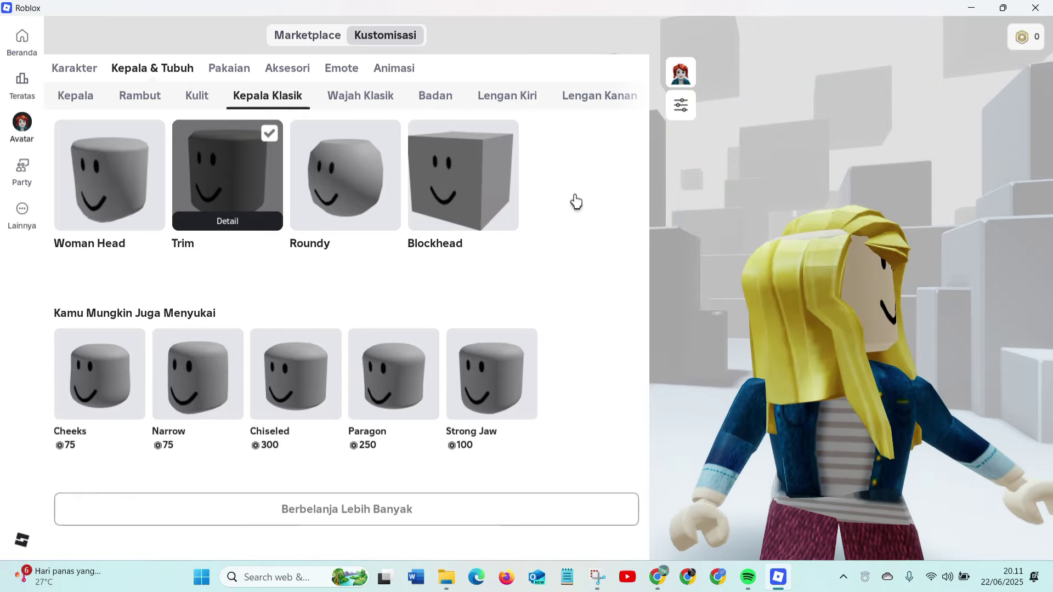
pyautogui.click(354, 194)
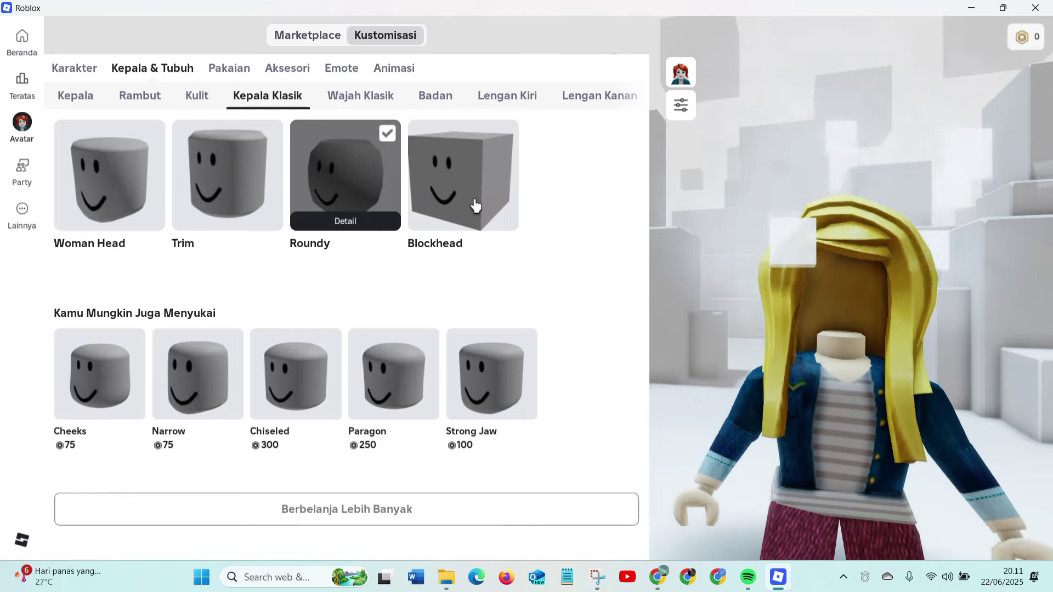
pyautogui.click(86, 194)
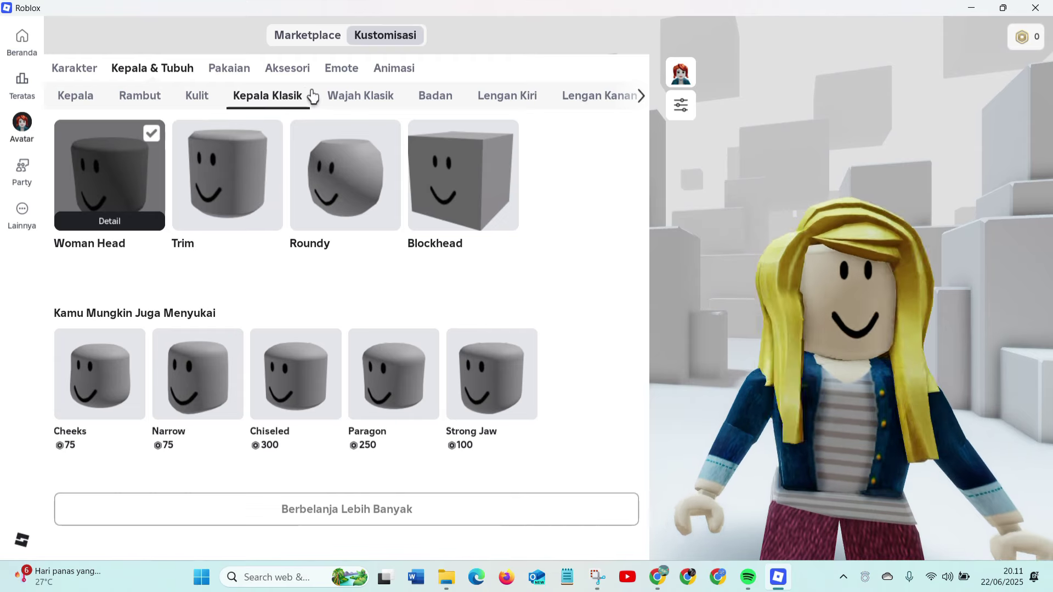
# Step: Equip the Woman Face classic face and the ROBLOX Girl Torso body on the avatar
pyautogui.click(371, 99)
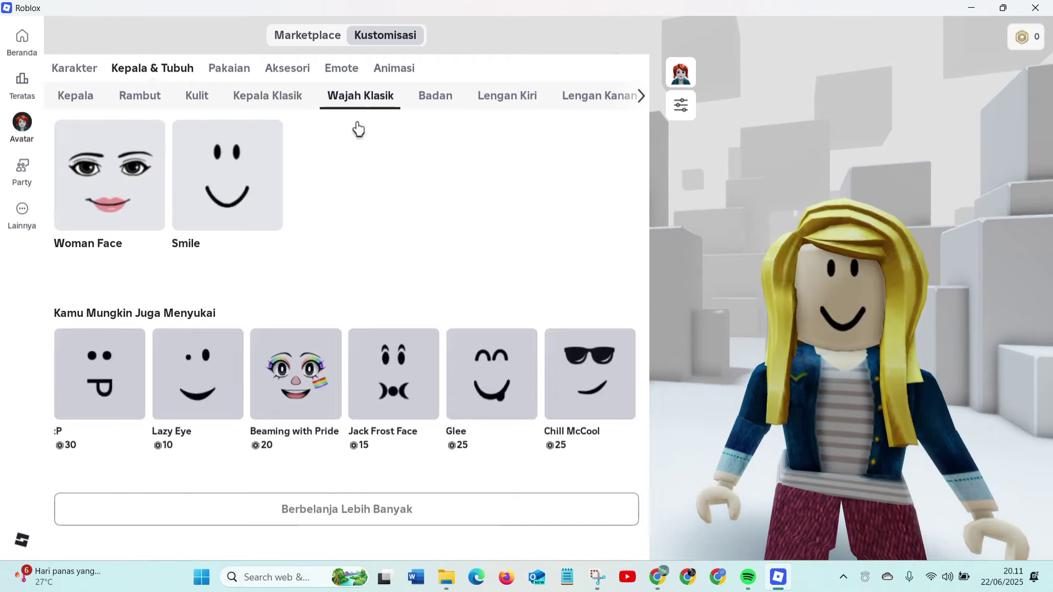
pyautogui.click(108, 205)
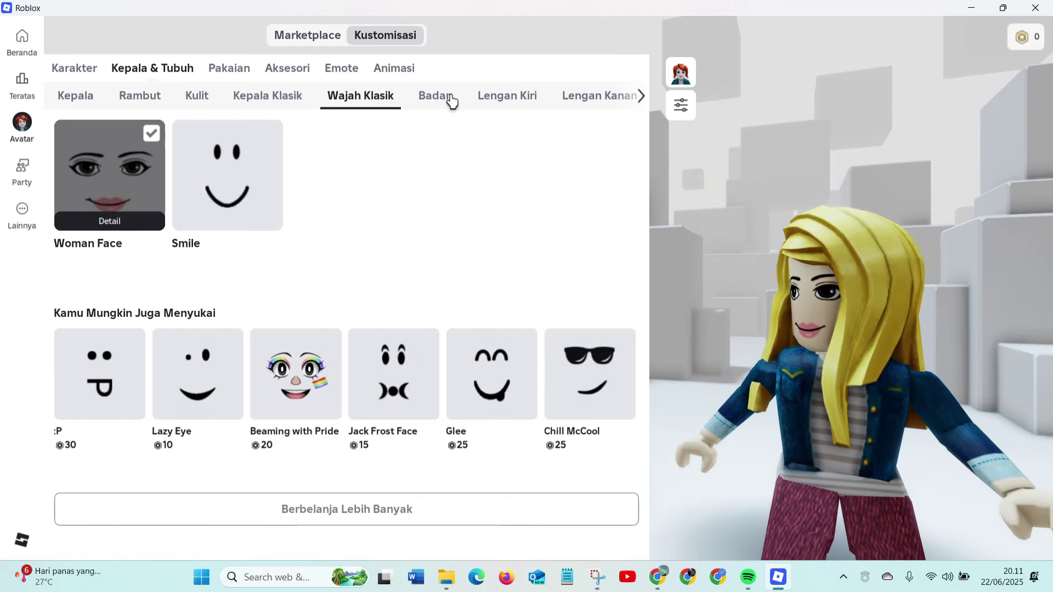
pyautogui.click(436, 99)
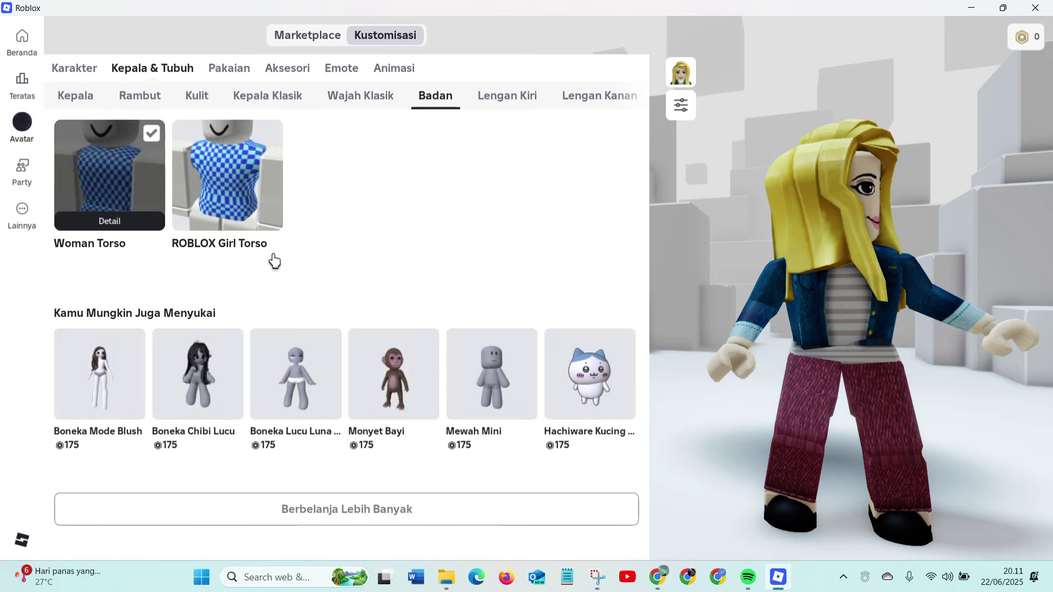
pyautogui.click(234, 208)
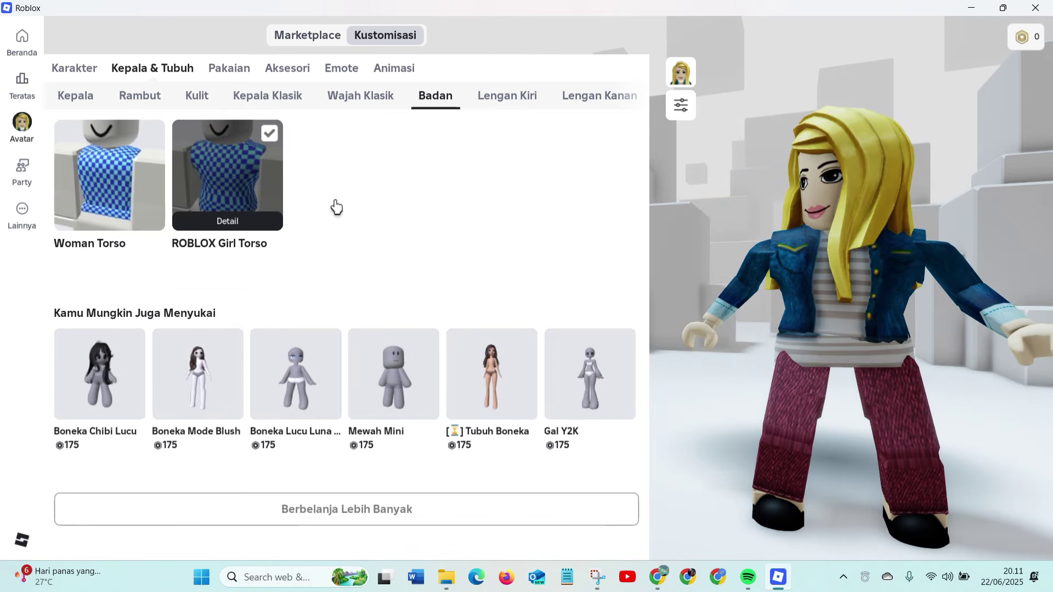
# Step: Equip the Woman Torso, try the ROBLOX Girl Left Arm on the avatar and switch back to the Woman Left Arm
pyautogui.click(93, 210)
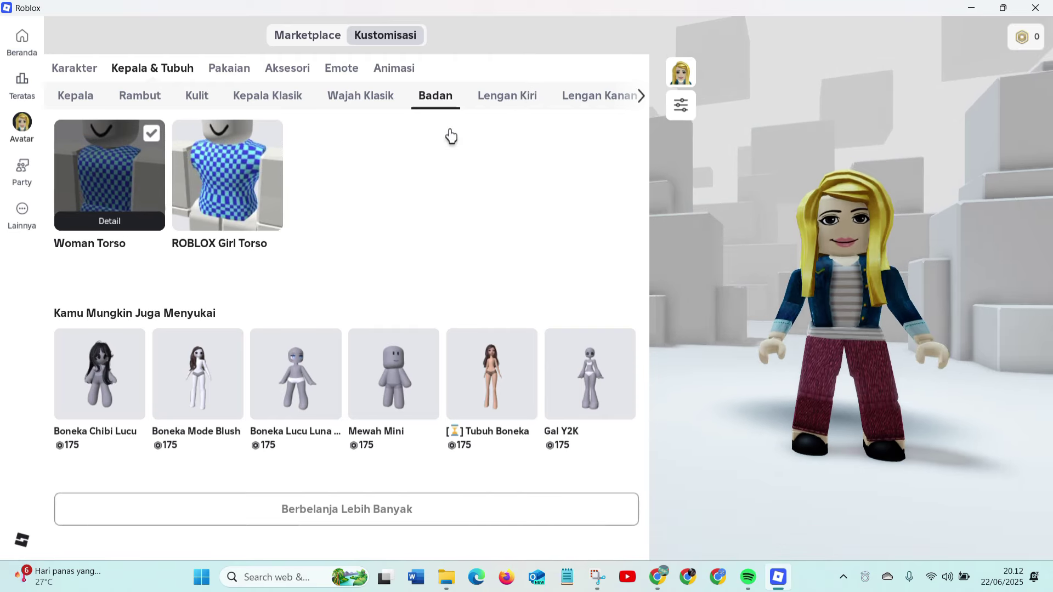
pyautogui.click(507, 96)
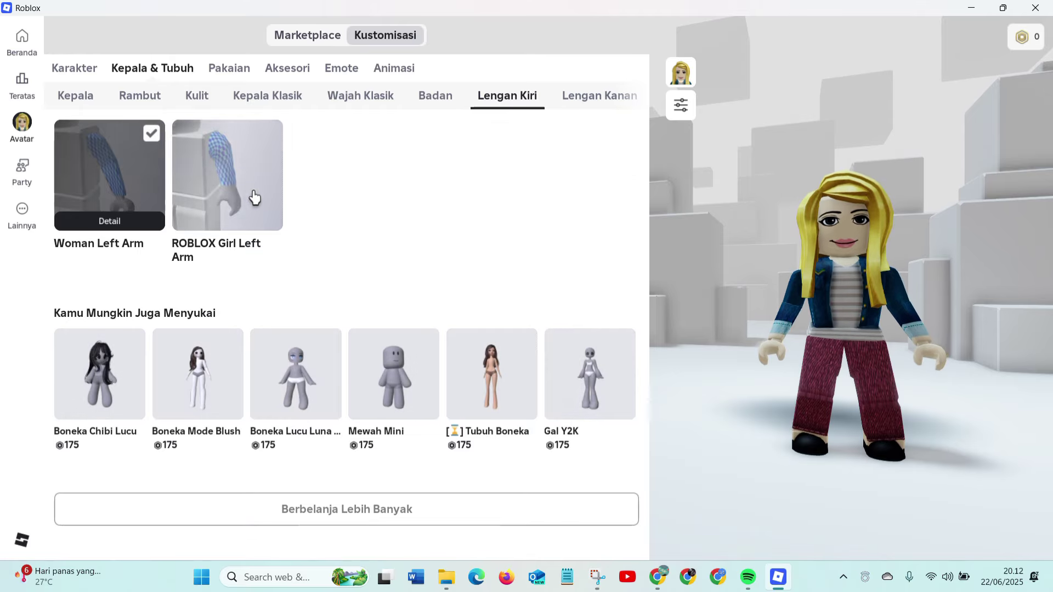
pyautogui.click(241, 193)
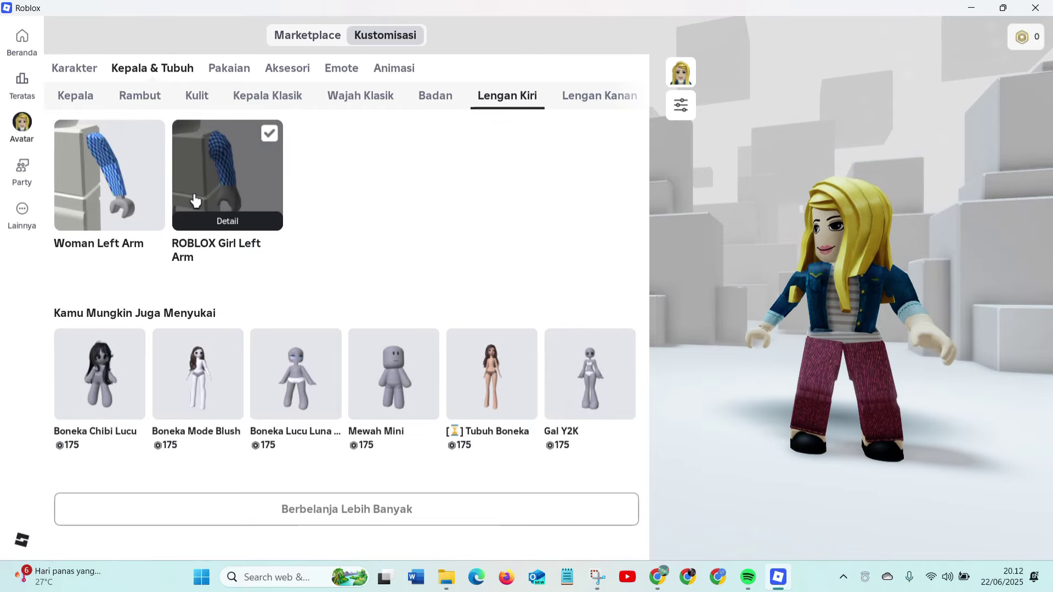
pyautogui.click(163, 193)
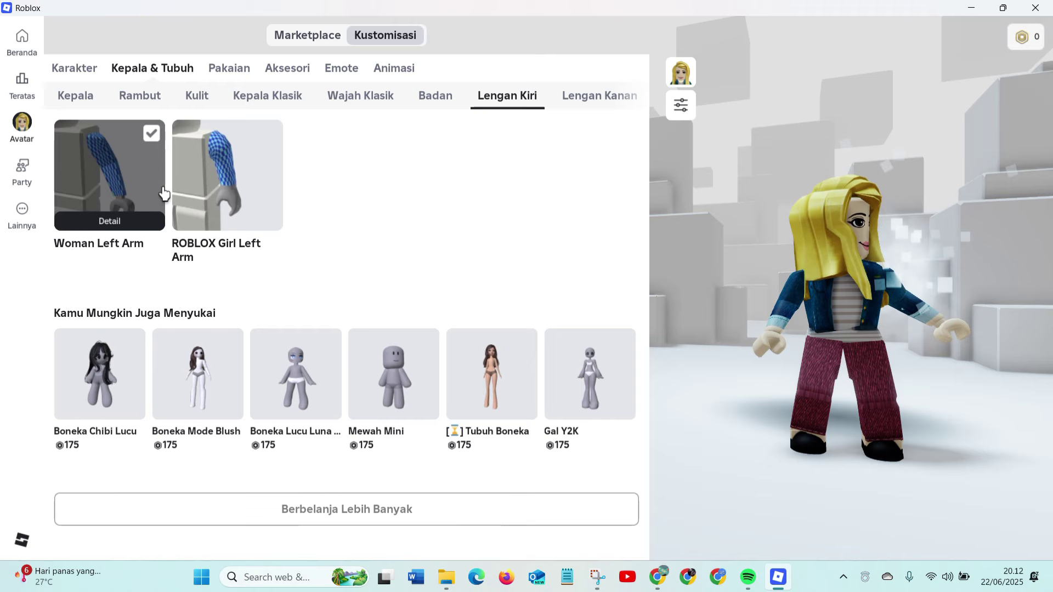
# Step: Look through the avatar's right arm, left leg, right leg and body shape options
pyautogui.click(595, 102)
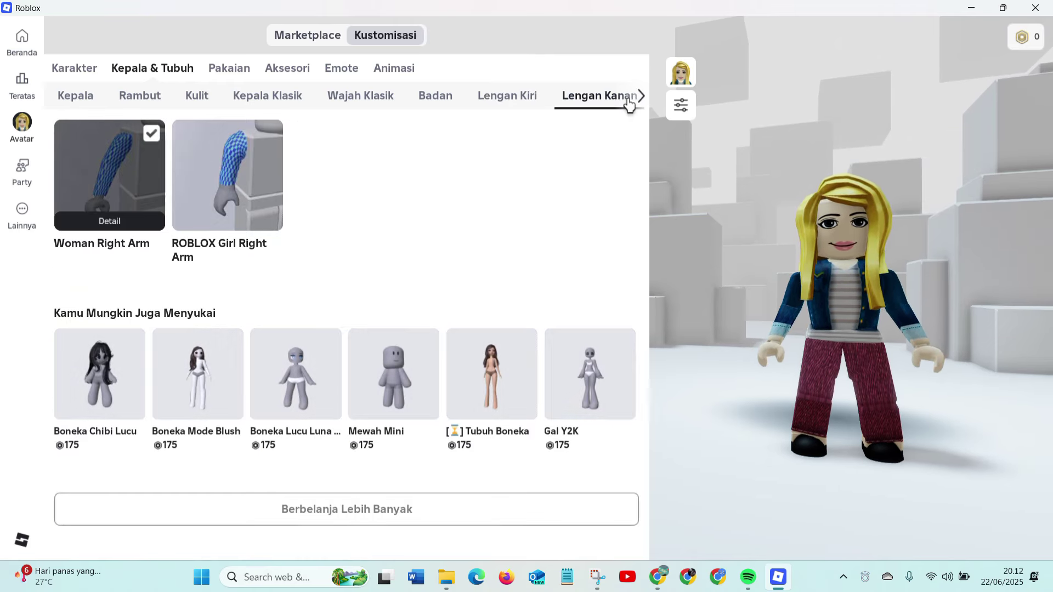
pyautogui.click(638, 97)
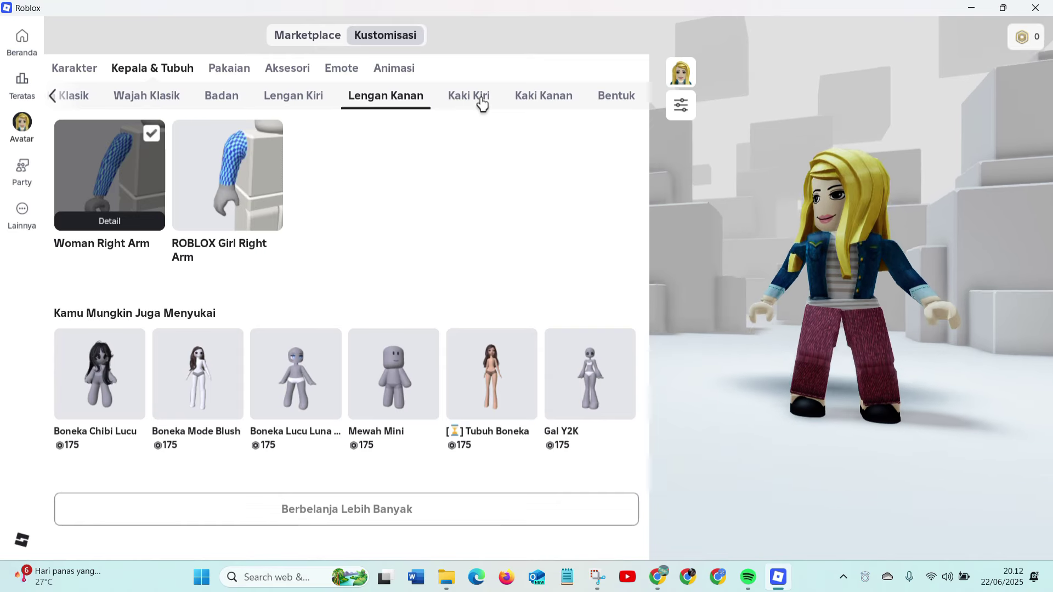
pyautogui.click(480, 101)
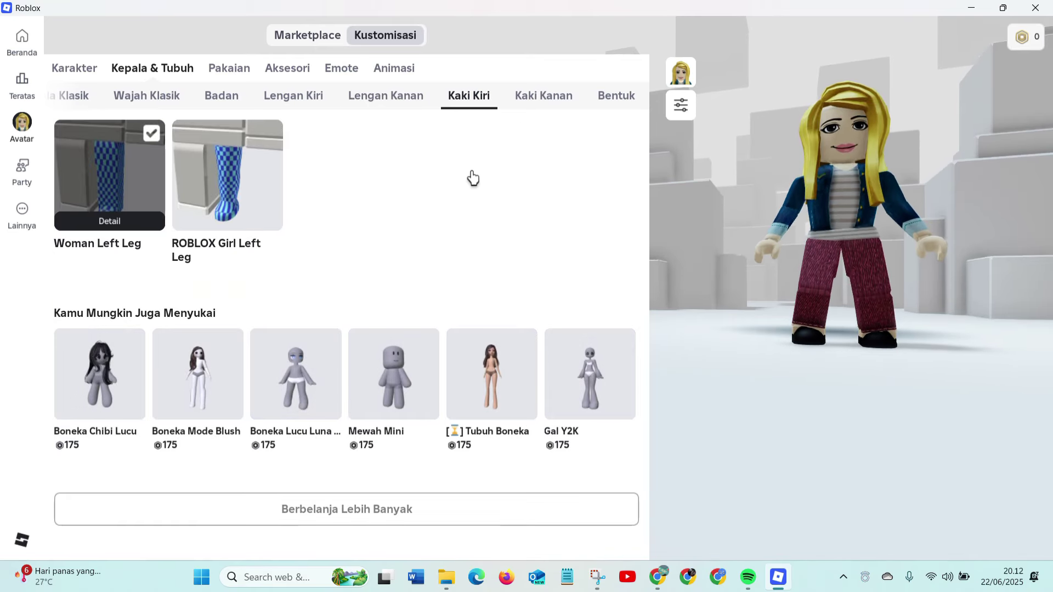
pyautogui.click(541, 100)
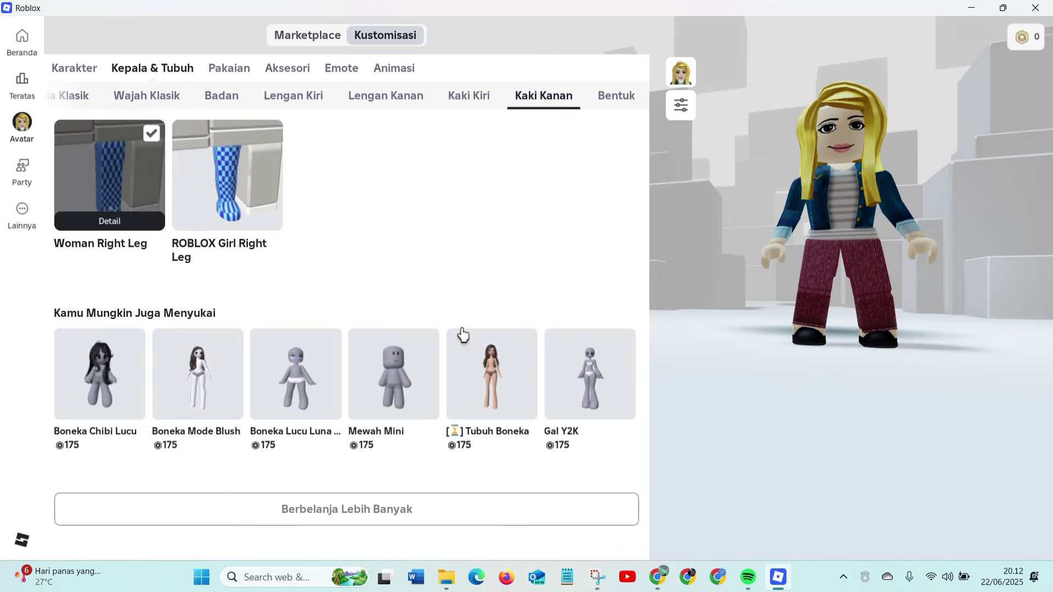
pyautogui.click(602, 104)
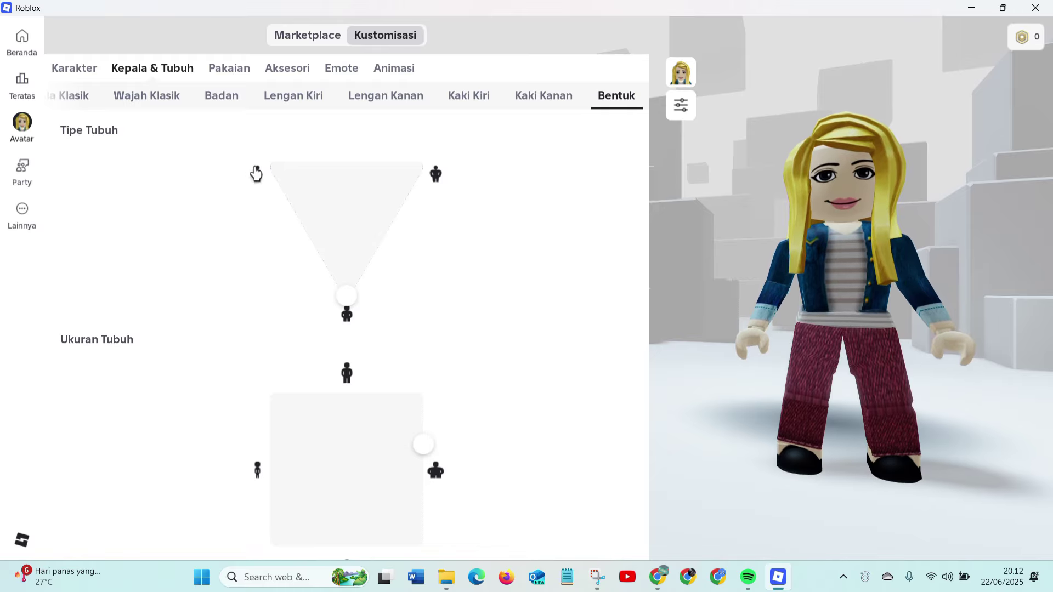
pyautogui.click(559, 104)
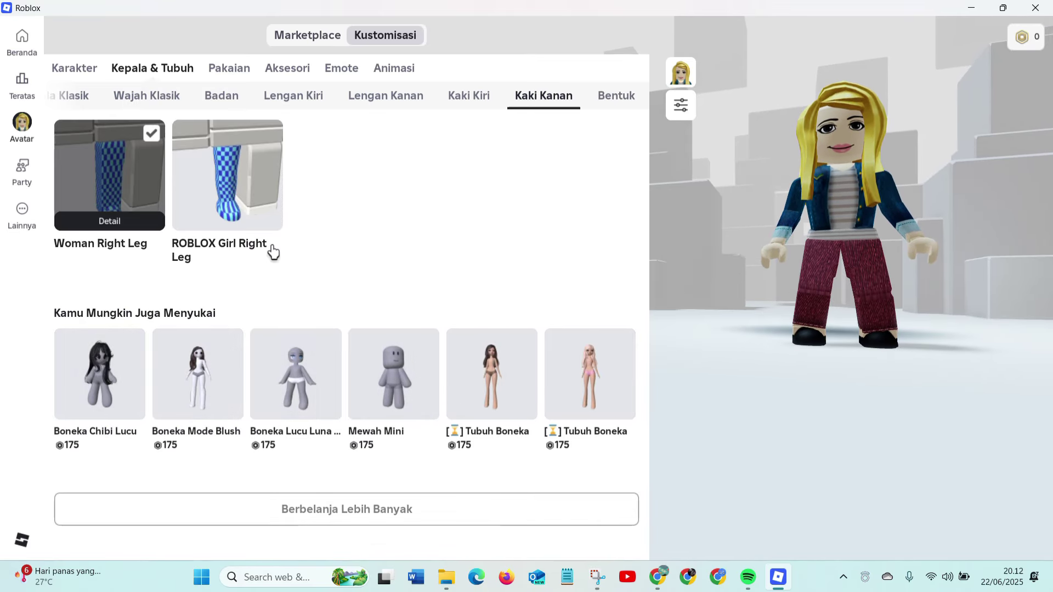
# Step: Look through the clothing categories for tops, outerwear, bottoms, left shoes and right shoes
pyautogui.click(227, 77)
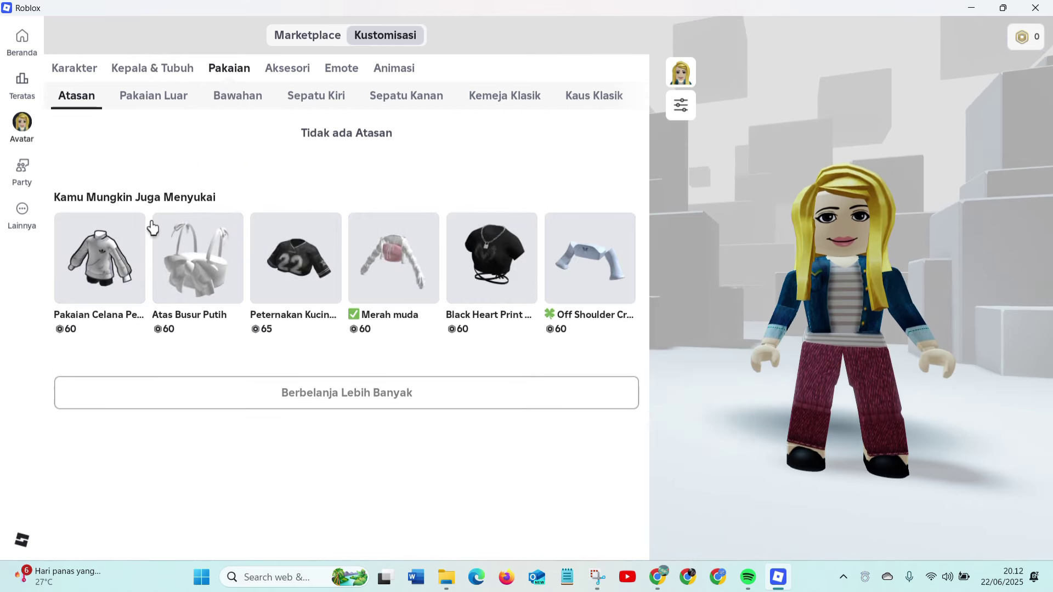
pyautogui.click(154, 100)
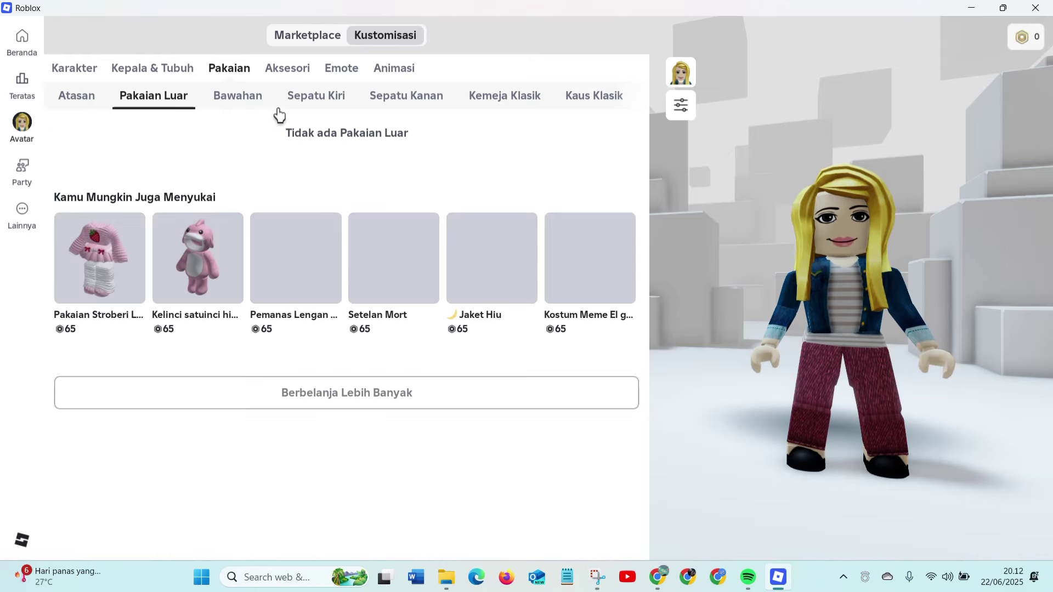
pyautogui.click(264, 99)
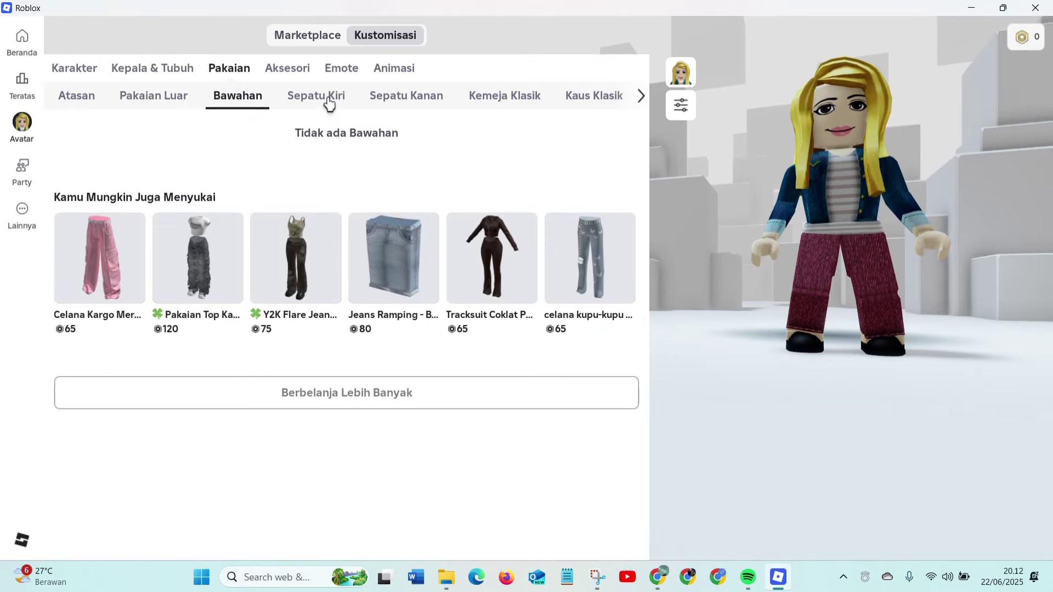
pyautogui.click(329, 104)
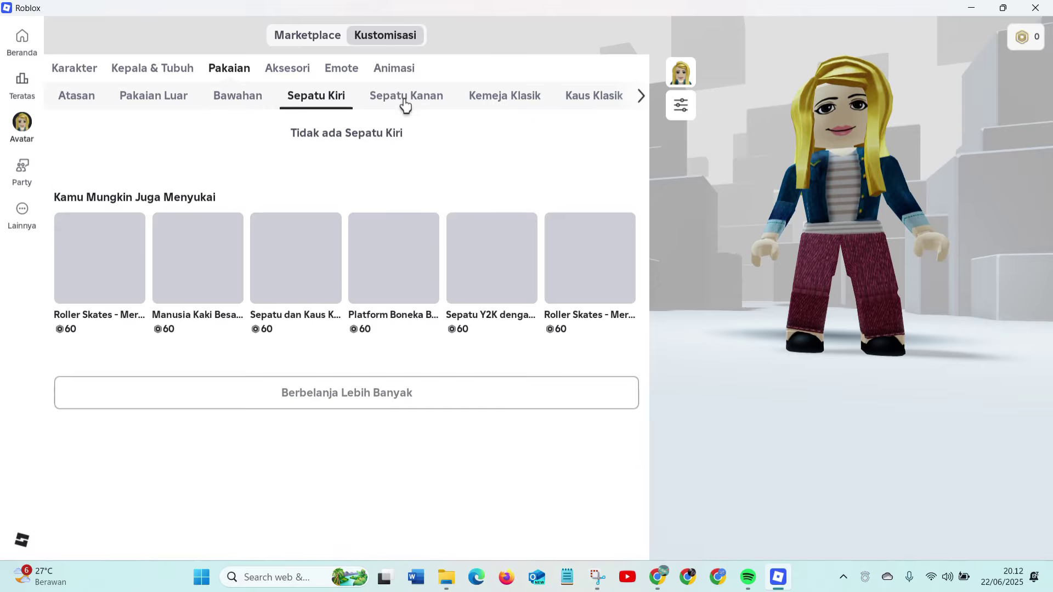
pyautogui.click(408, 97)
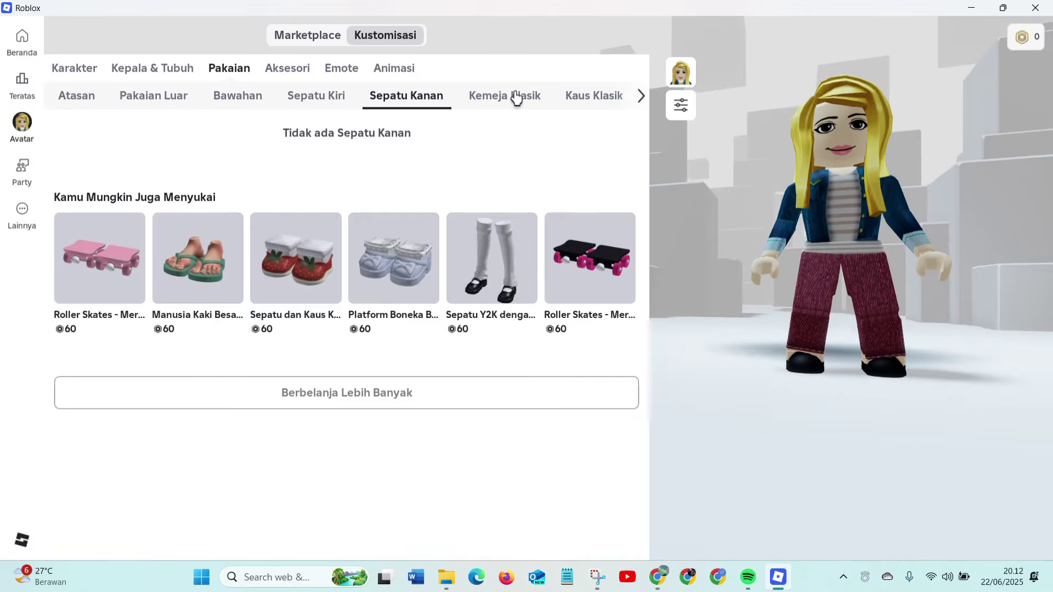
# Step: Compare the green classic shirt with the navy pizza shirt on the avatar and equip the pizza shirt
pyautogui.click(519, 98)
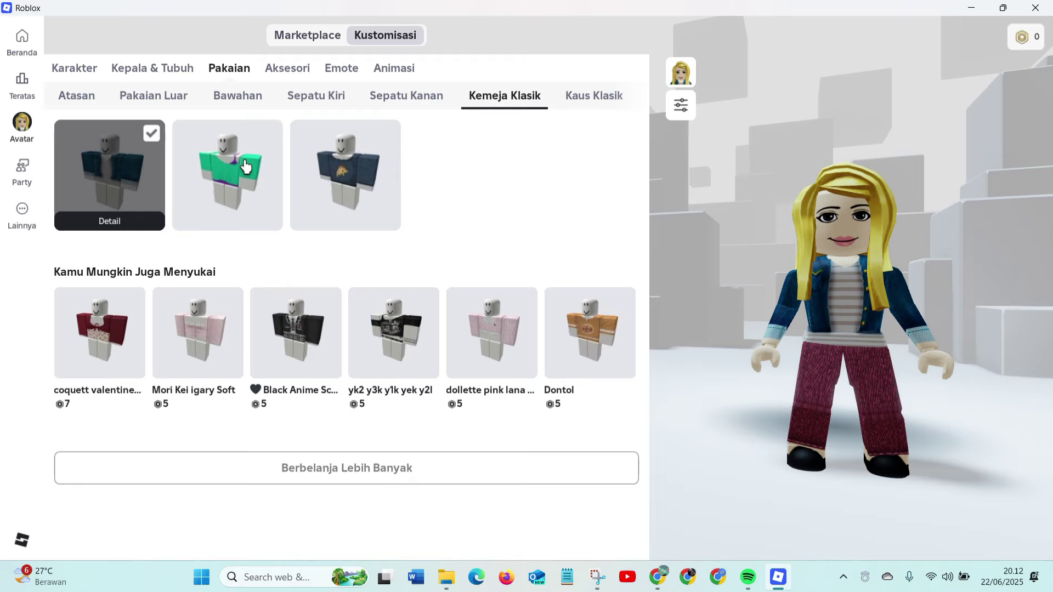
pyautogui.click(255, 181)
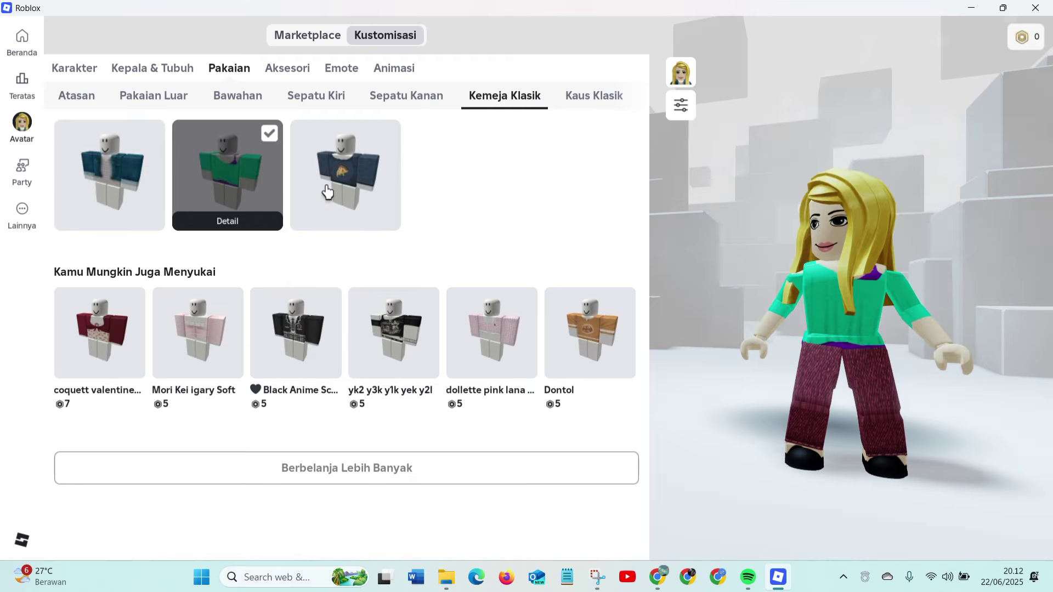
pyautogui.click(353, 201)
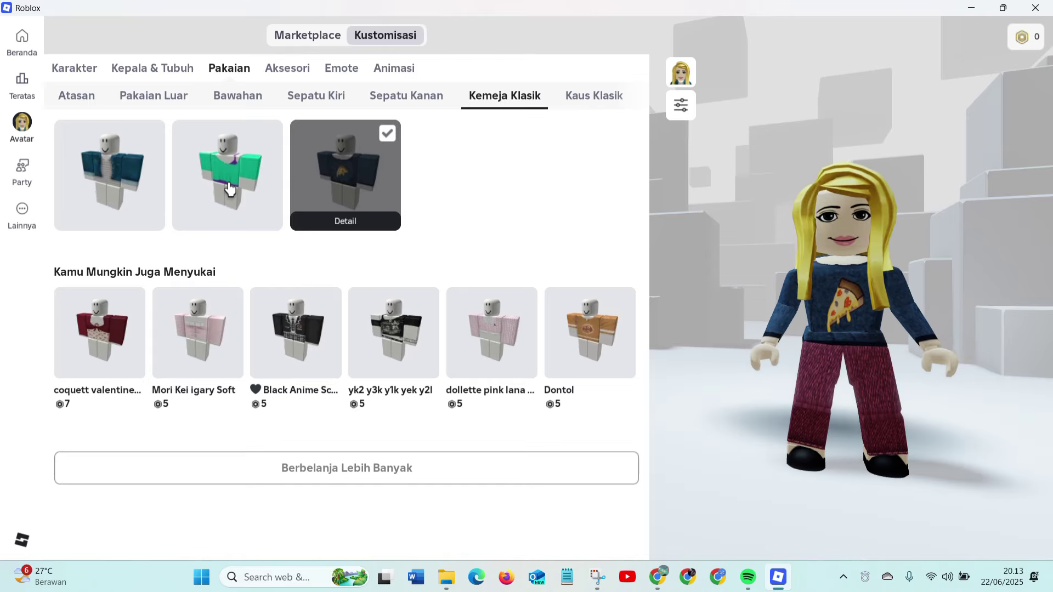
pyautogui.click(229, 188)
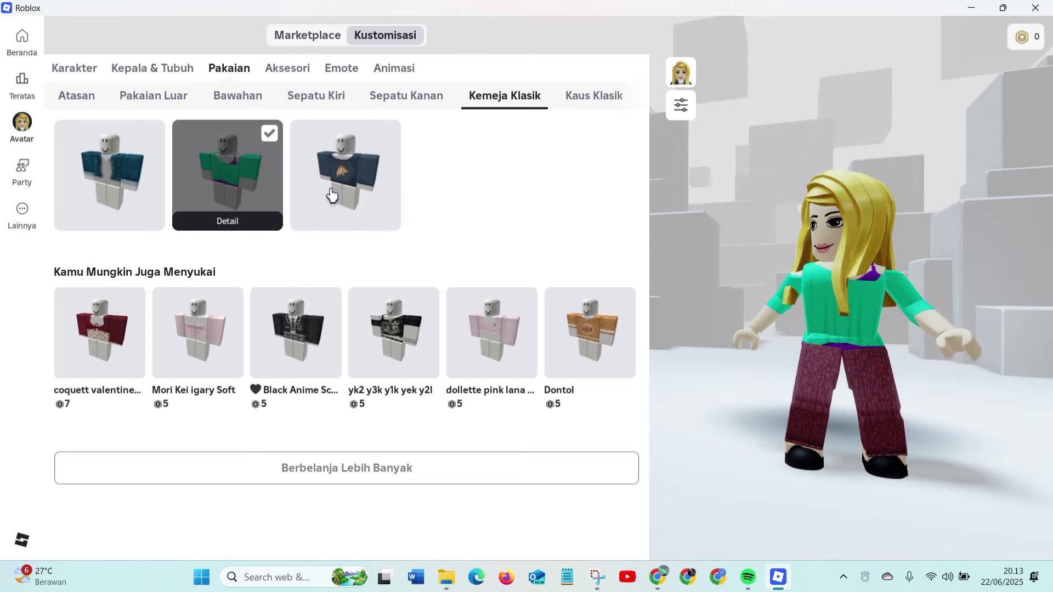
pyautogui.click(372, 202)
# Step: Check the classic T-shirts, try the dark classic pants on the avatar and equip the blue denim shorts
pyautogui.click(606, 97)
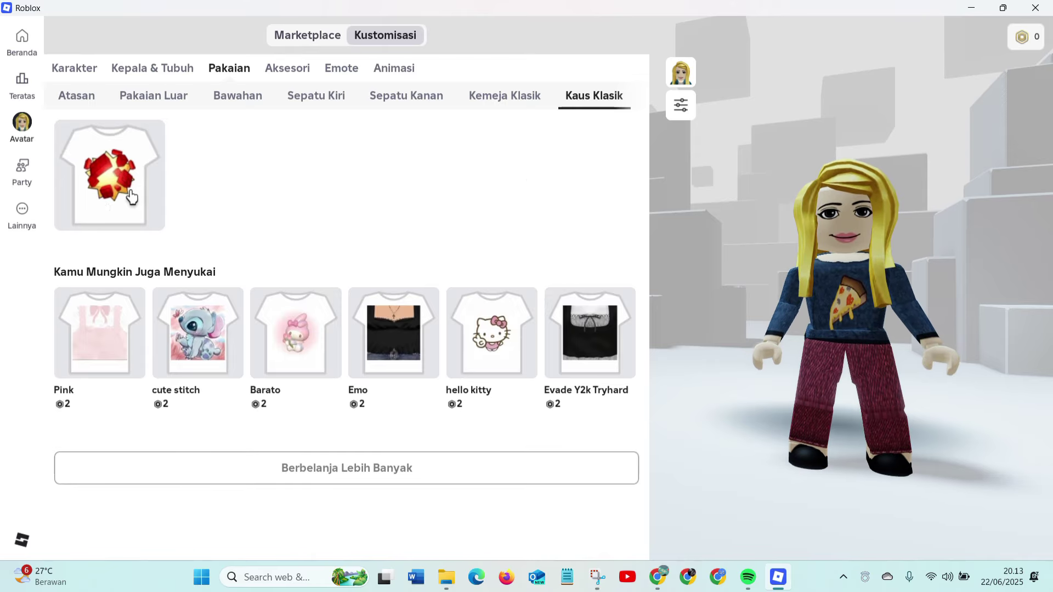
pyautogui.hscroll(2, 580, 106)
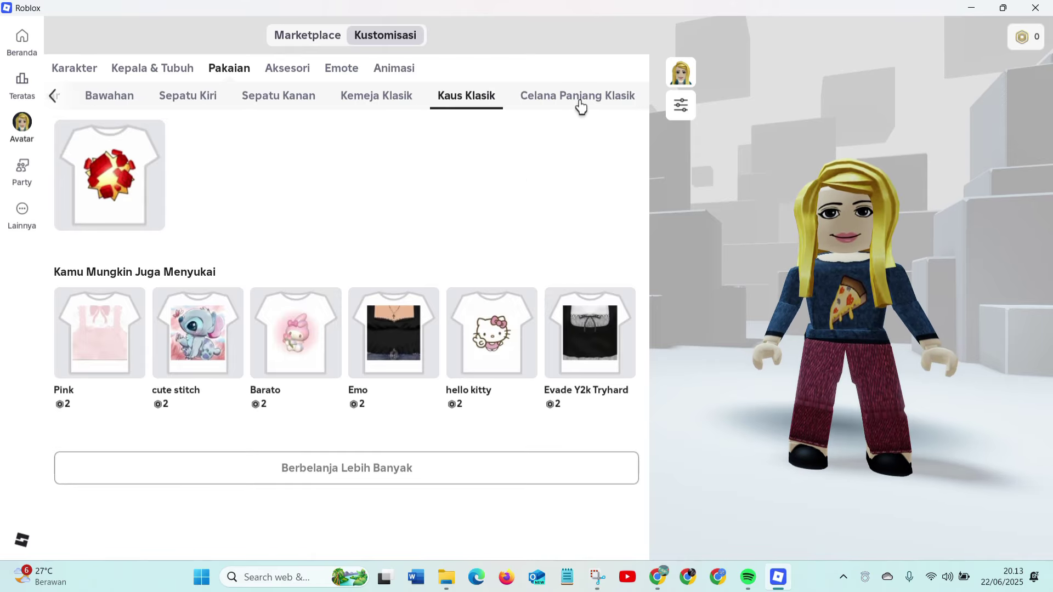
pyautogui.click(547, 98)
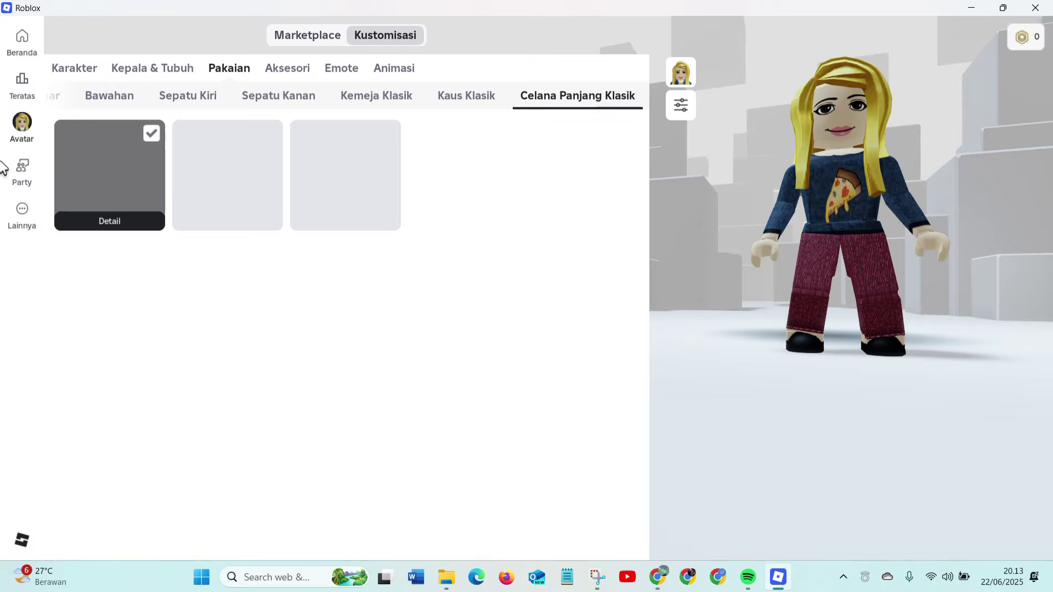
pyautogui.click(252, 183)
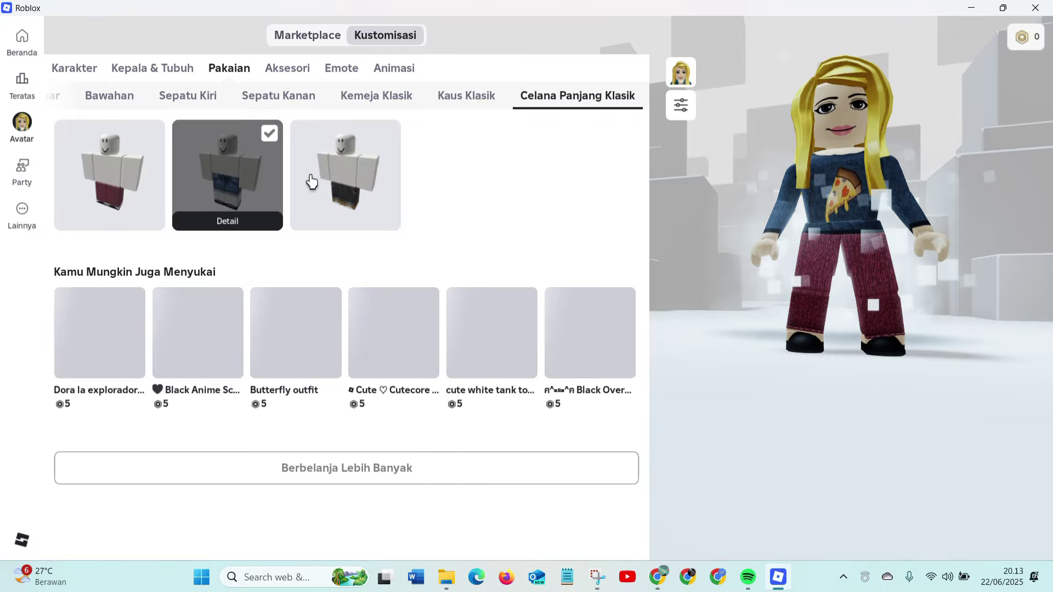
pyautogui.click(362, 198)
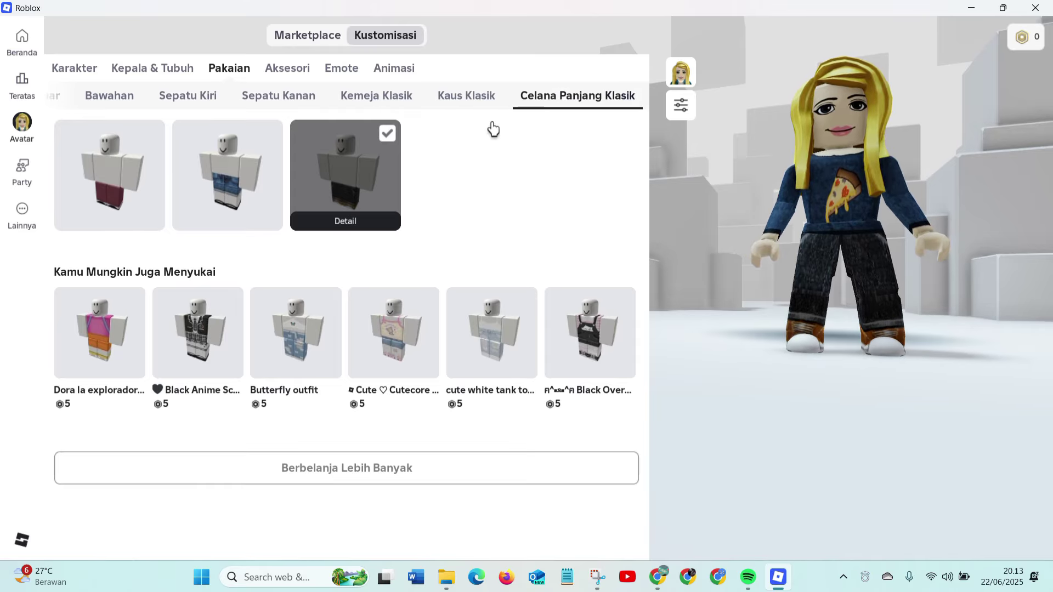
pyautogui.click(229, 190)
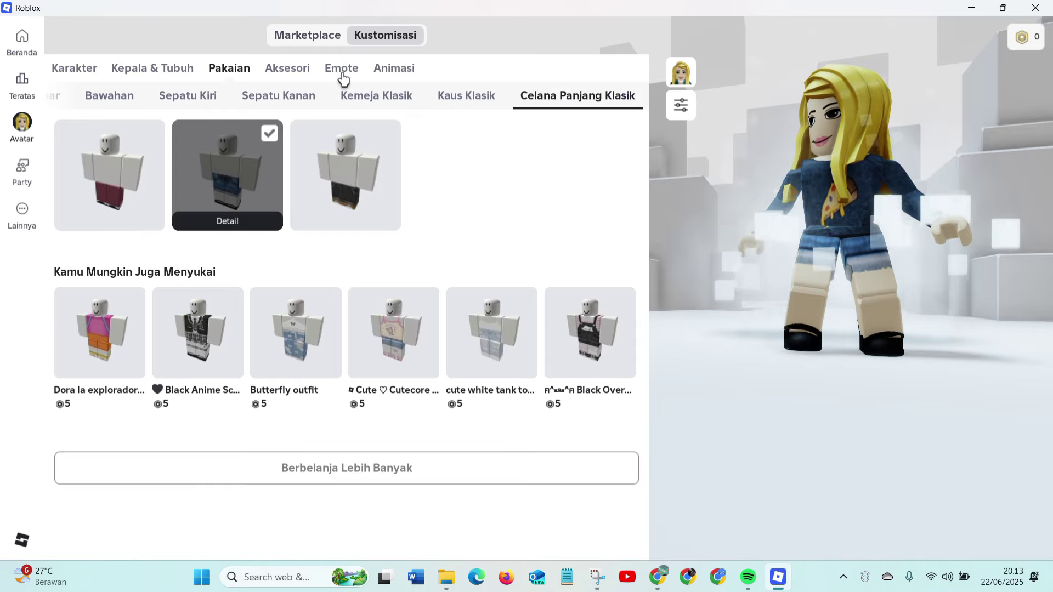
# Step: Try the green plaid cap from the head accessories on the avatar and take it off again
pyautogui.click(290, 67)
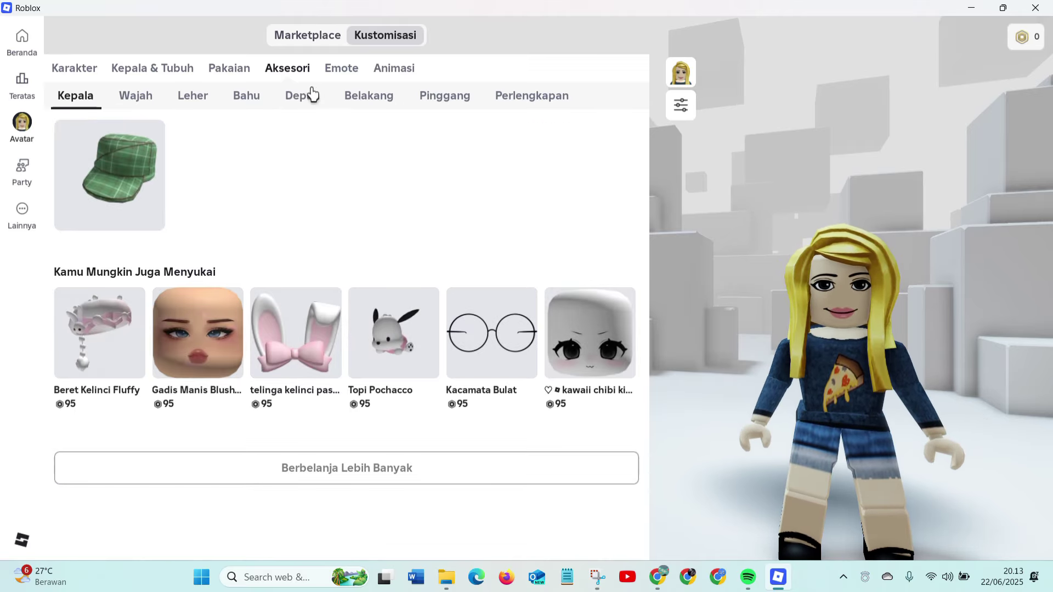
pyautogui.click(140, 161)
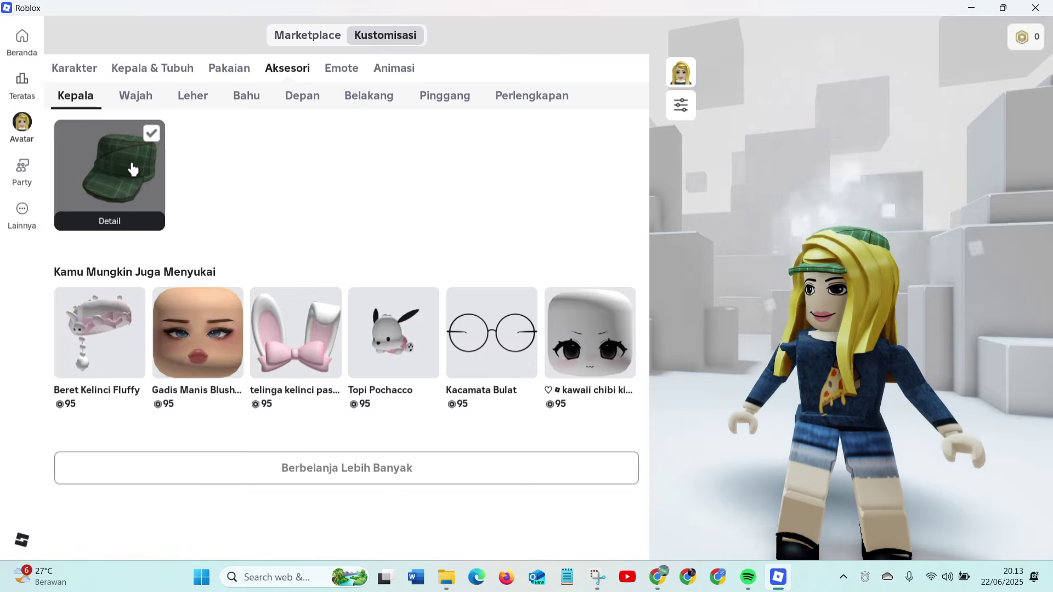
pyautogui.click(135, 168)
# Step: Try to assign the Point2 emote to the first emote slot
pyautogui.click(342, 69)
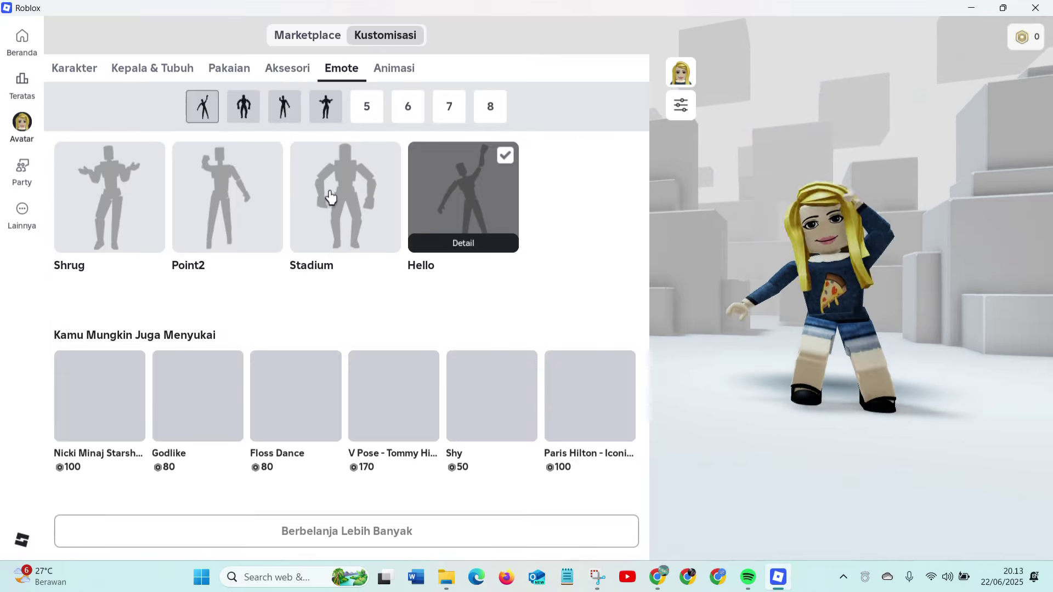
pyautogui.click(225, 204)
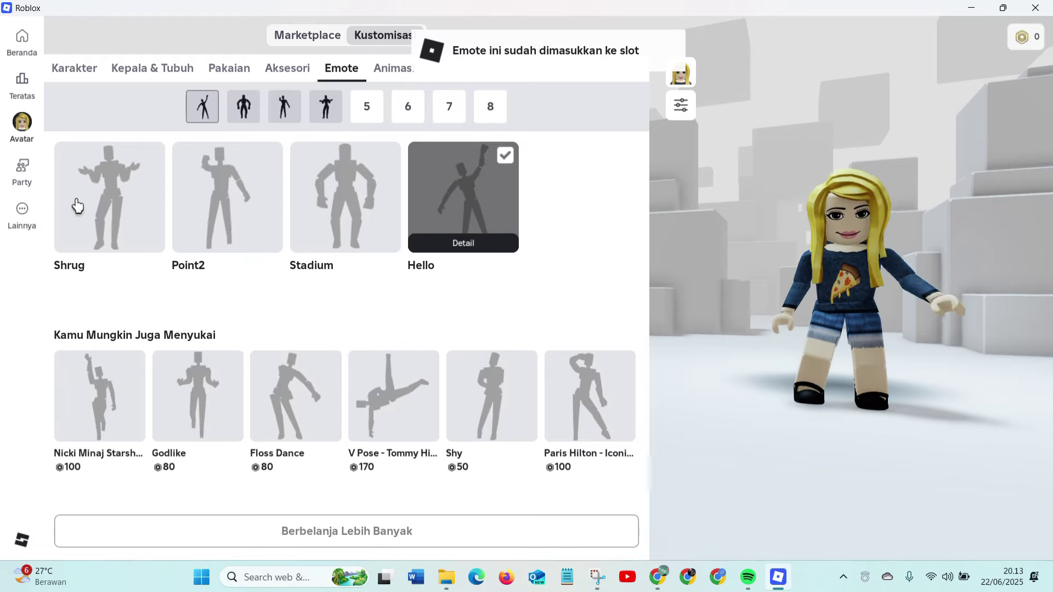
pyautogui.click(78, 77)
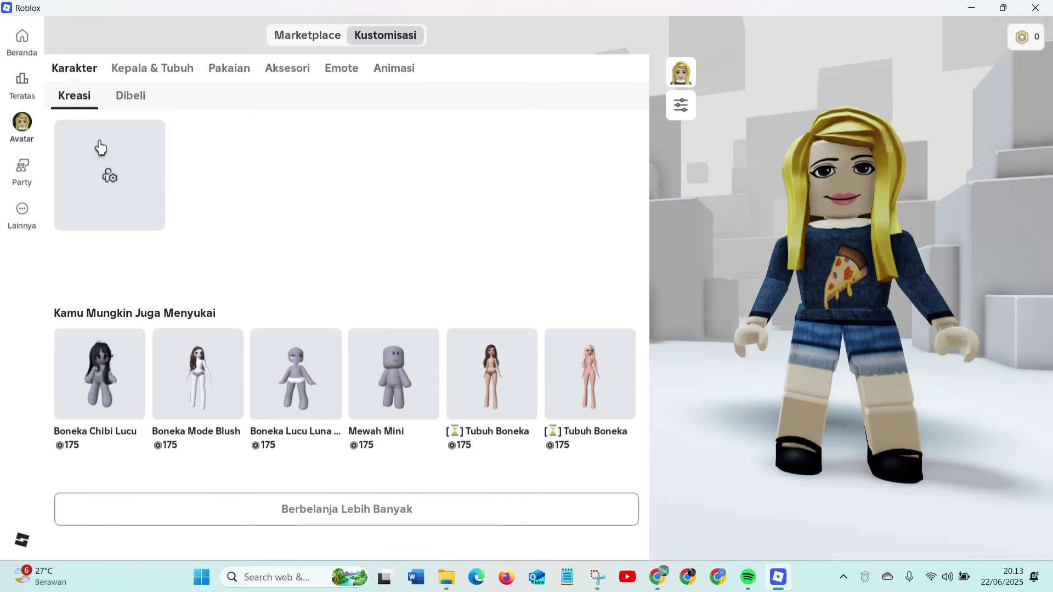
pyautogui.click(144, 78)
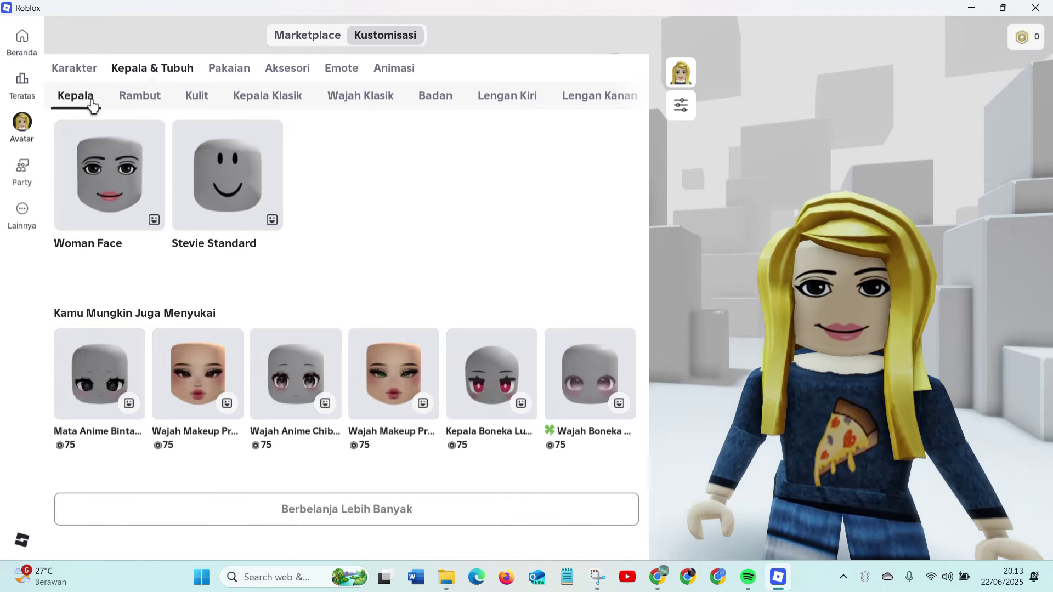
pyautogui.click(65, 63)
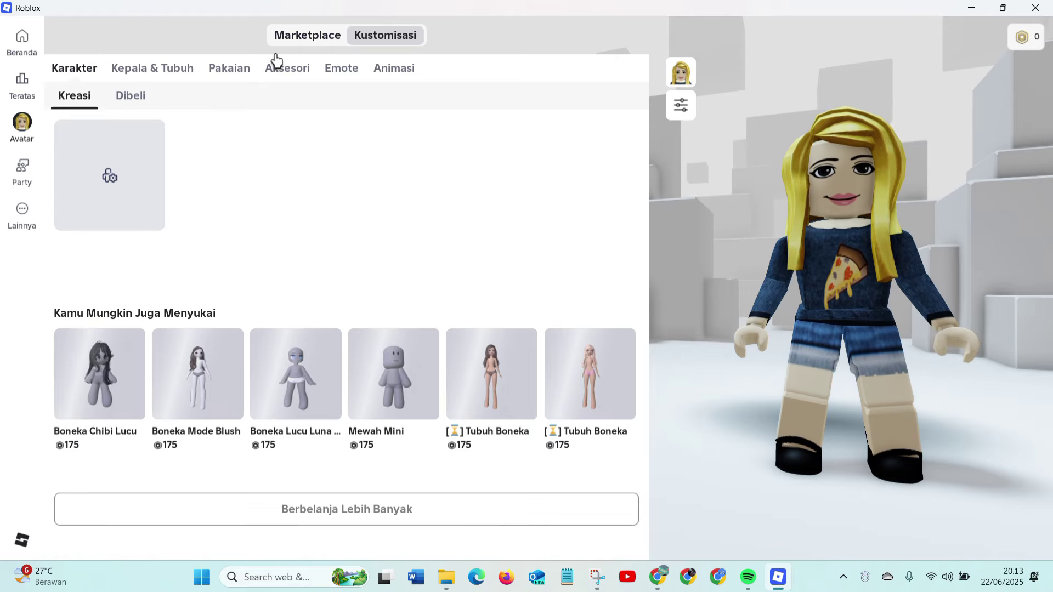
# Step: Browse the Marketplace's recommended, style, Kawaii and trending items to examine the available avatar items and their prices
pyautogui.click(332, 76)
pyautogui.scroll(-2, 348, 258)
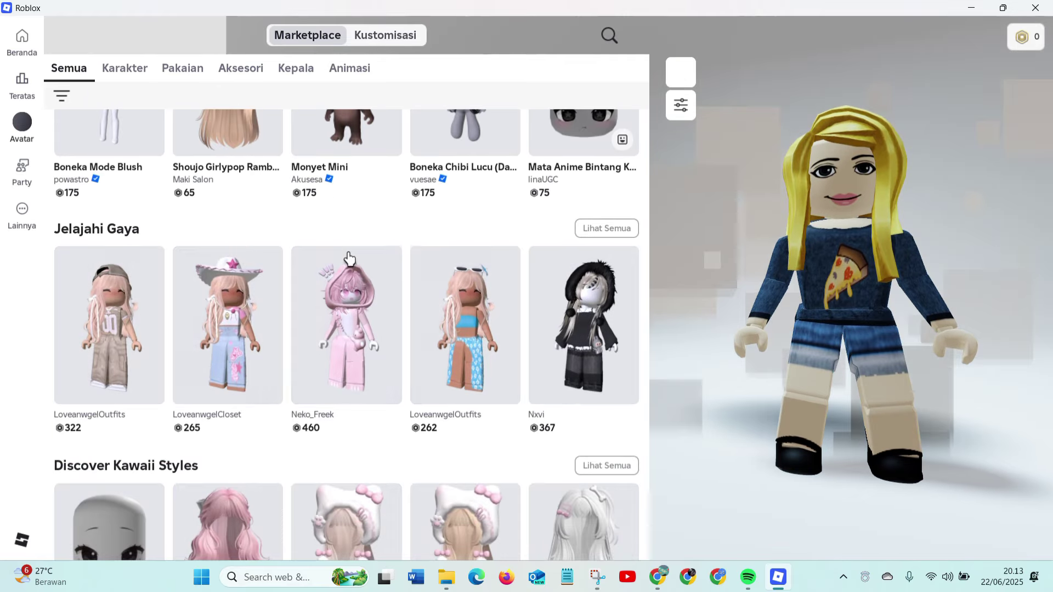
pyautogui.scroll(2, 356, 253)
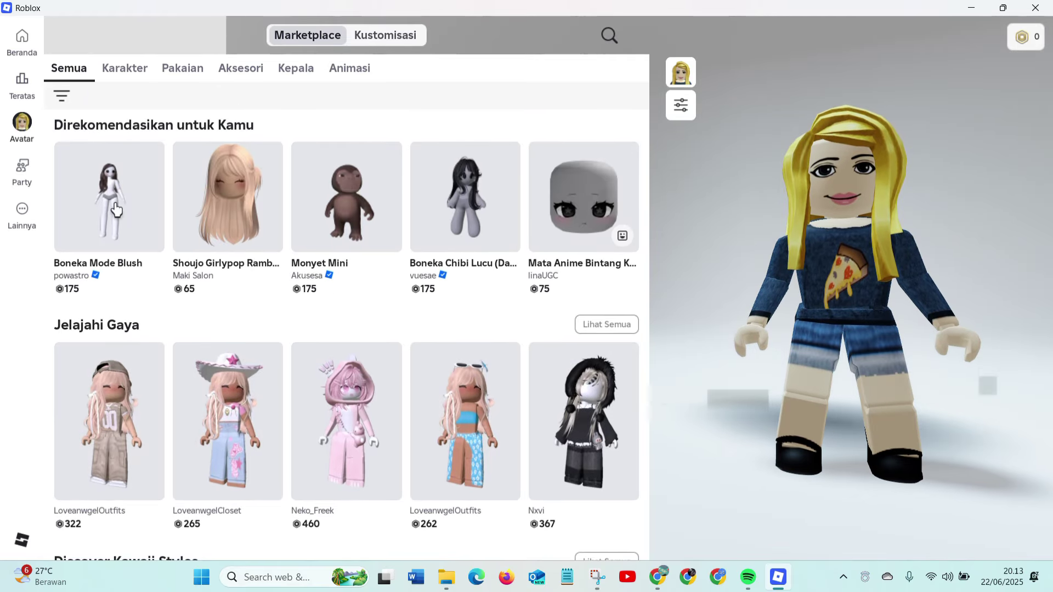
pyautogui.scroll(-10, 185, 264)
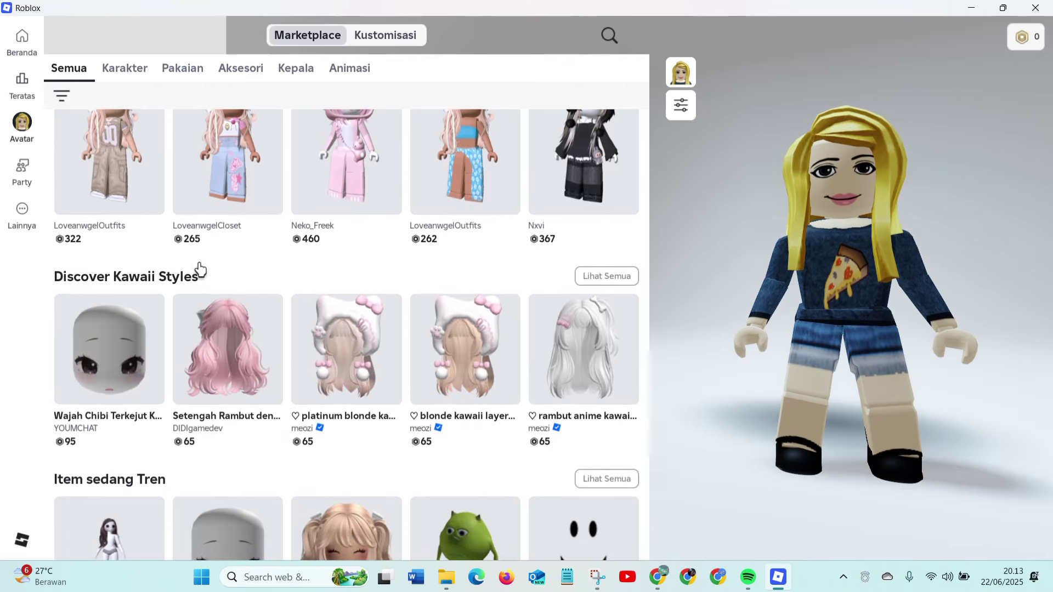
pyautogui.scroll(-5, 335, 286)
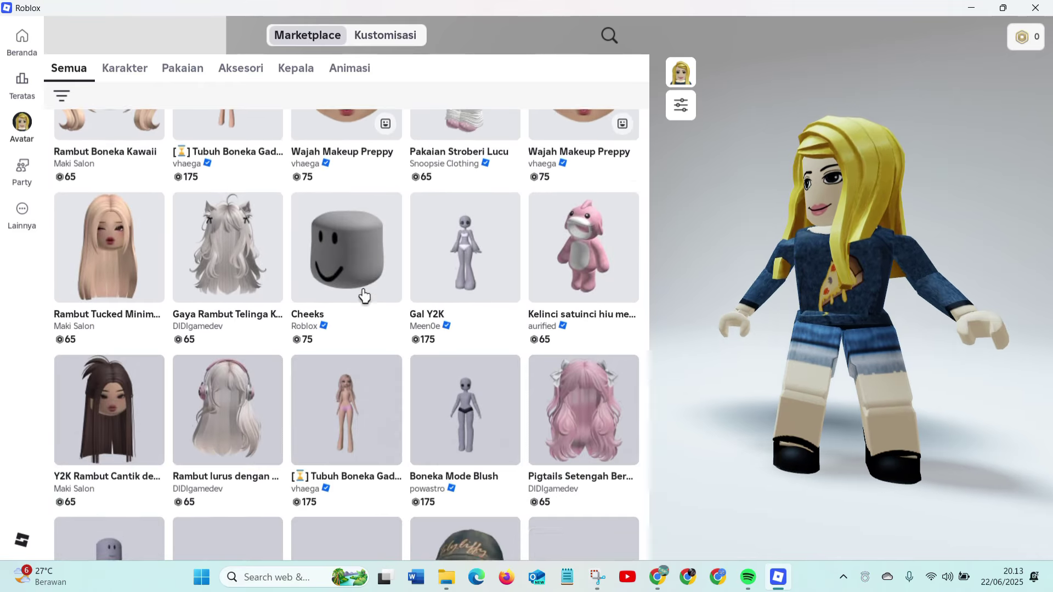
pyautogui.scroll(2, 329, 297)
pyautogui.scroll(-7, 252, 299)
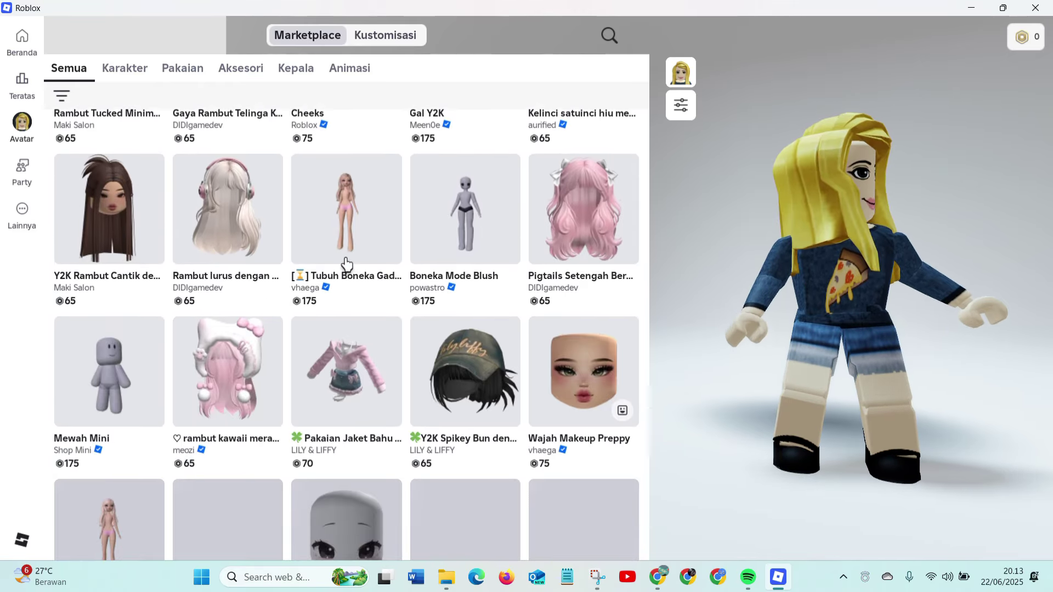
pyautogui.scroll(3, 143, 304)
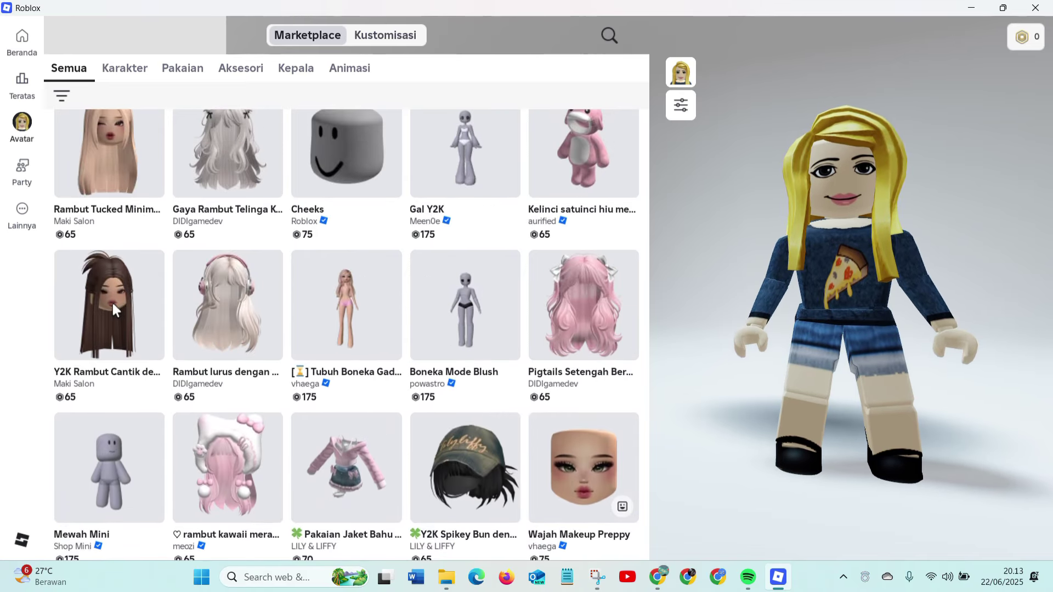
pyautogui.press('super+shift+s')
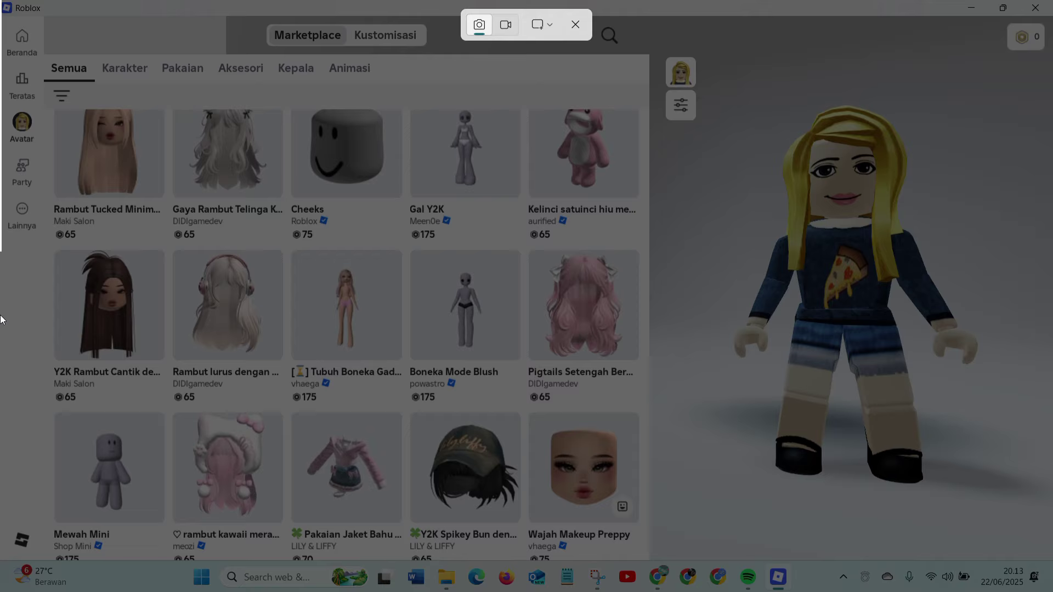
pyautogui.press('Escape')
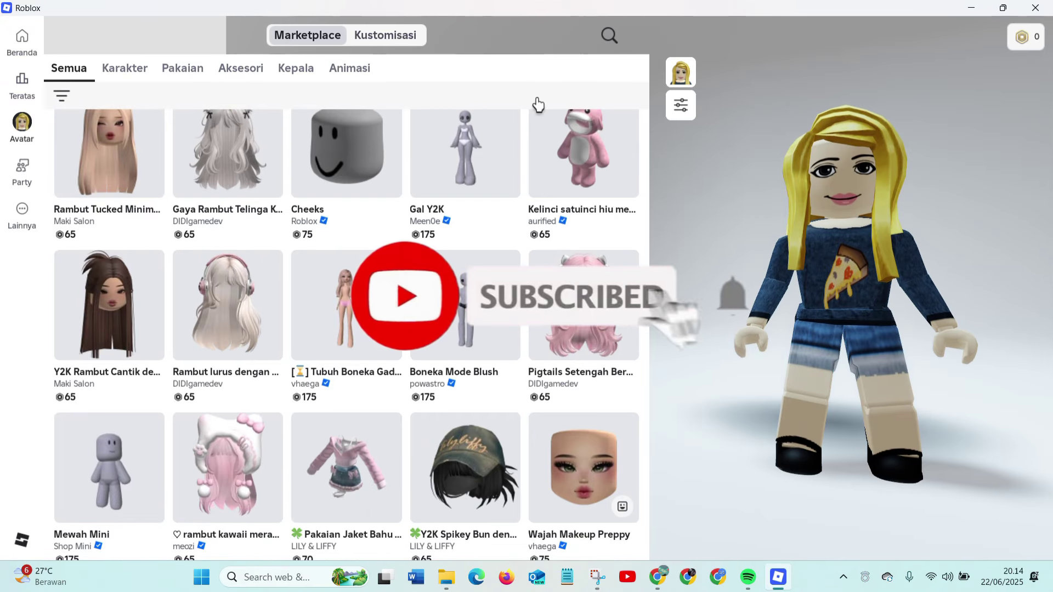